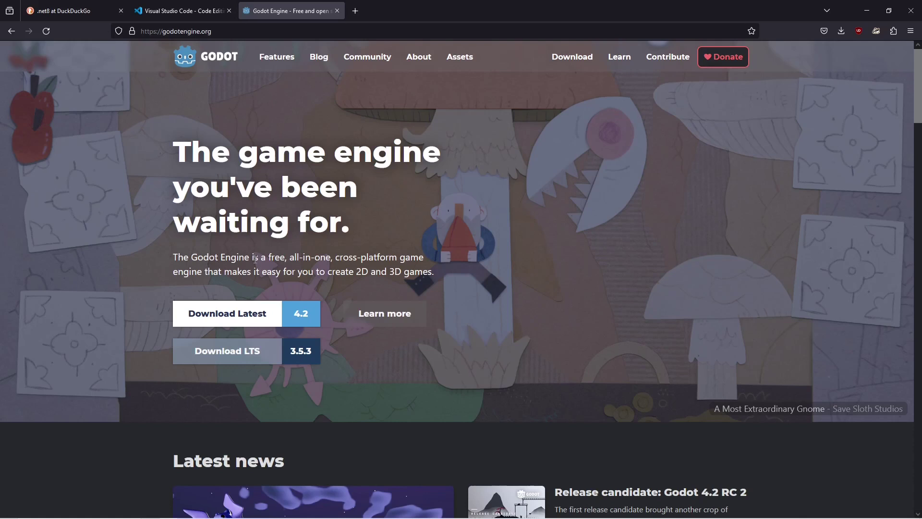
- Go to the DuckDuckGo '.net8' search results, passing the Visual Studio Code tab on the way
click(147, 11)
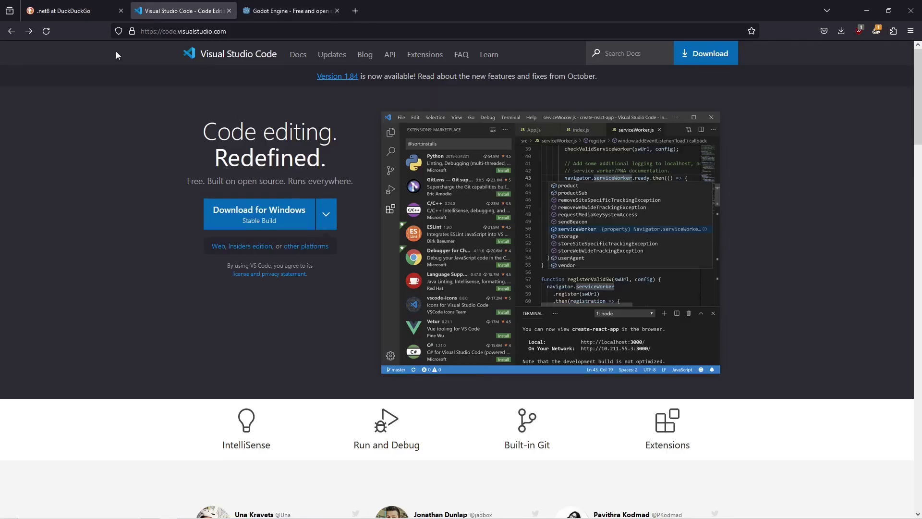
click(62, 11)
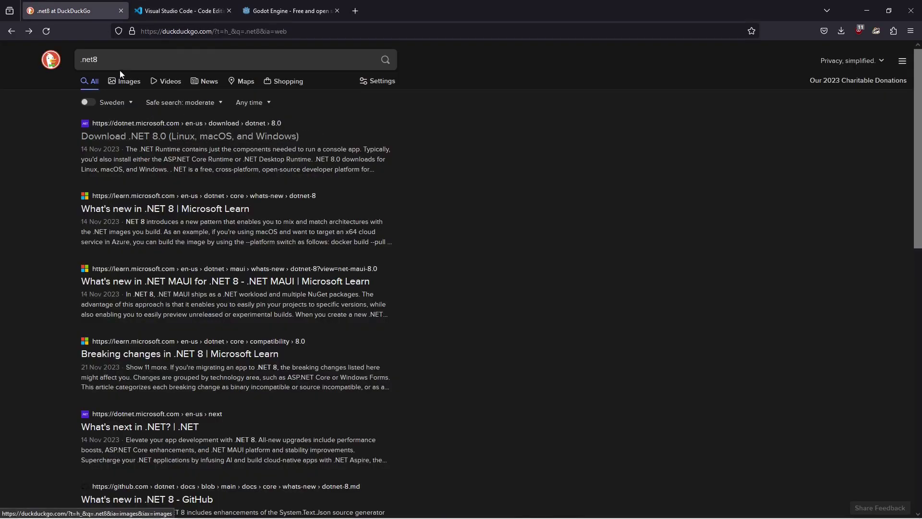
click(131, 62)
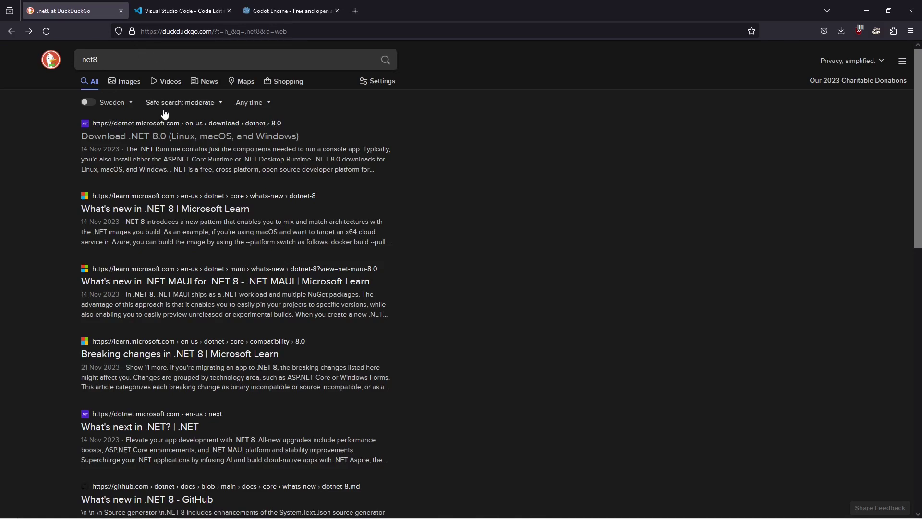
- Download the Windows x64 .NET SDK 8.0.100 installer and install it to completion
click(162, 137)
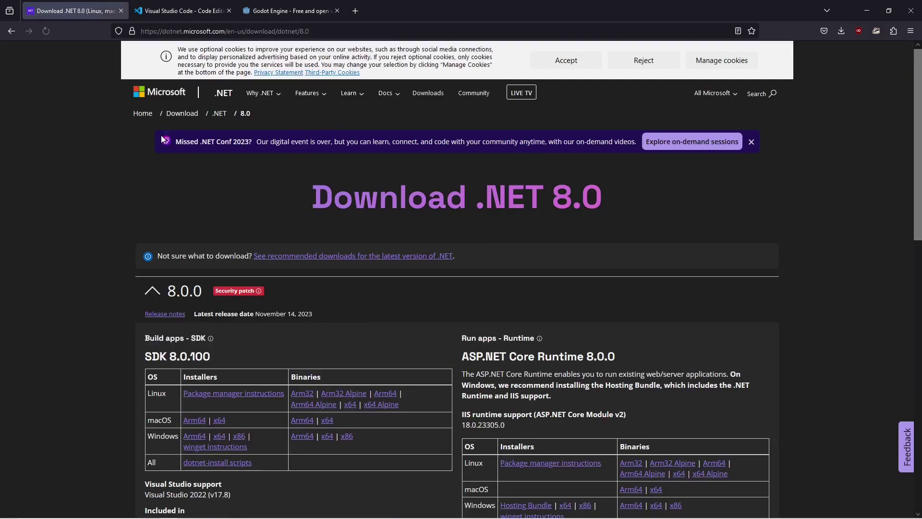
click(219, 436)
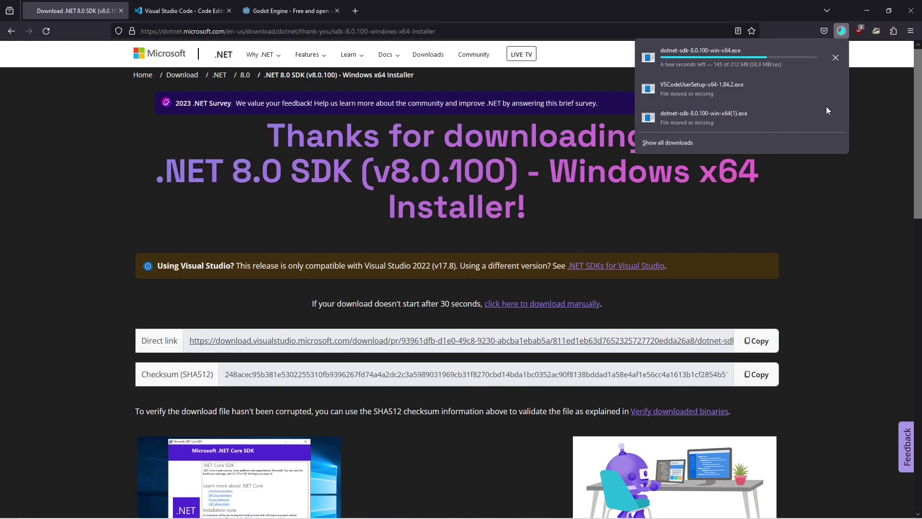
click(743, 52)
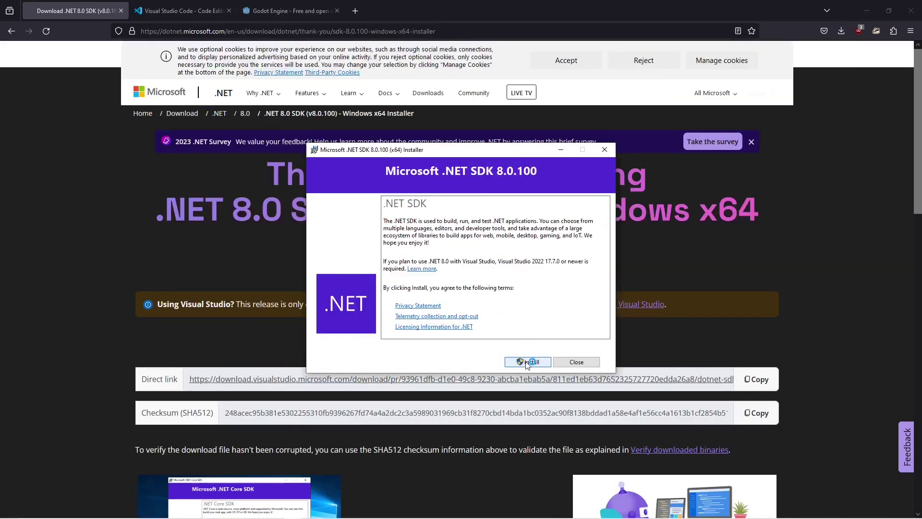
click(527, 363)
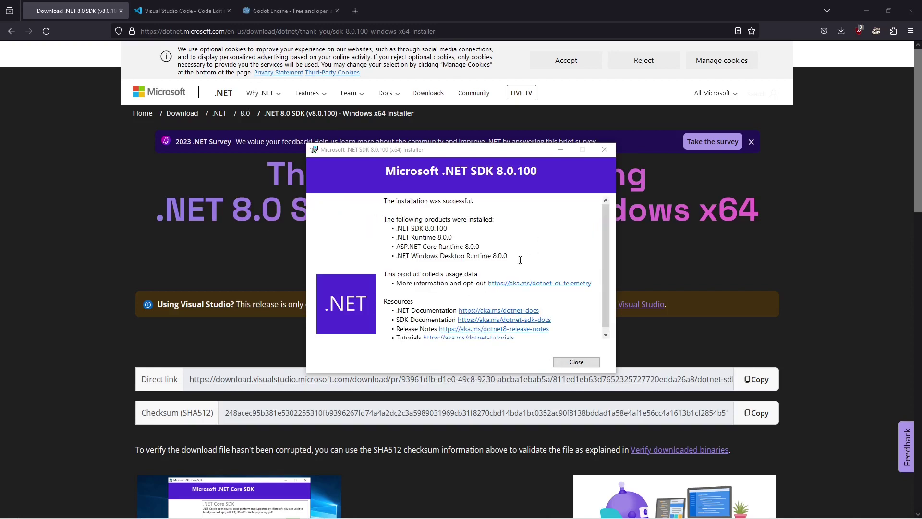
click(577, 362)
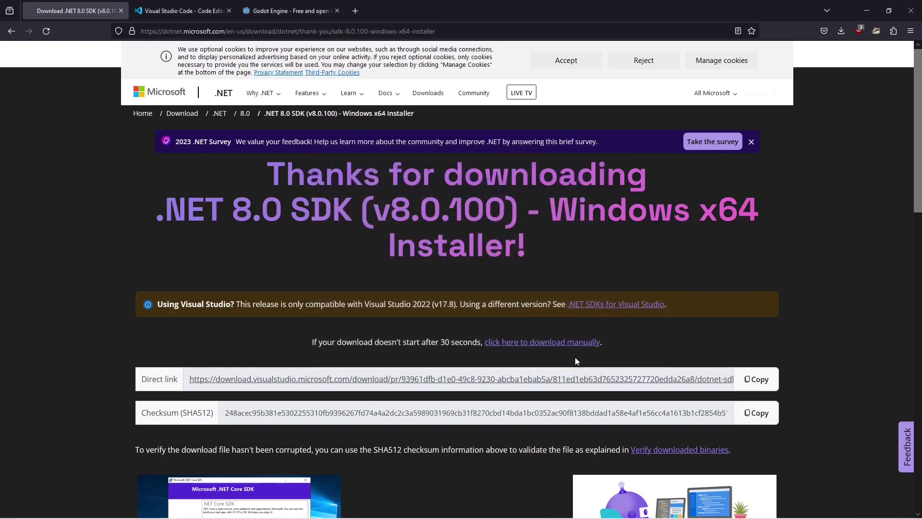
- Download VS Code for Windows, accept the license, install with default tasks and launch it
click(168, 13)
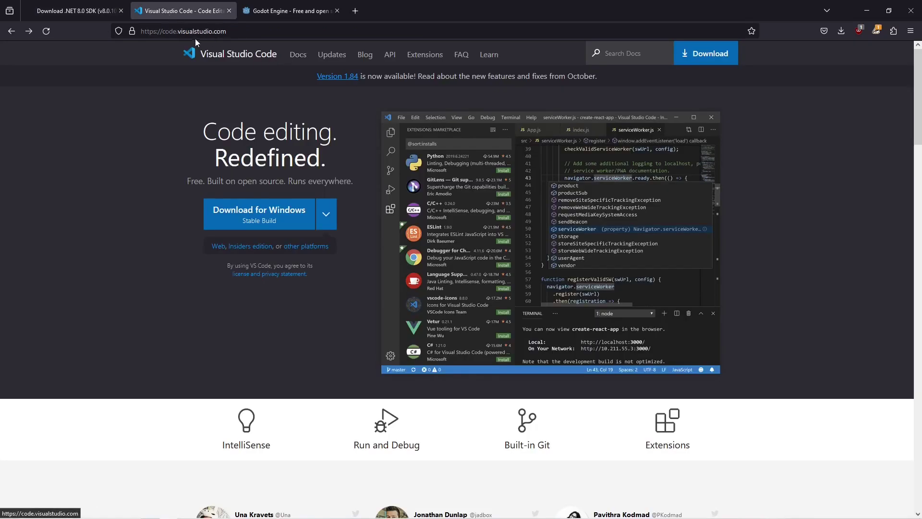
click(279, 215)
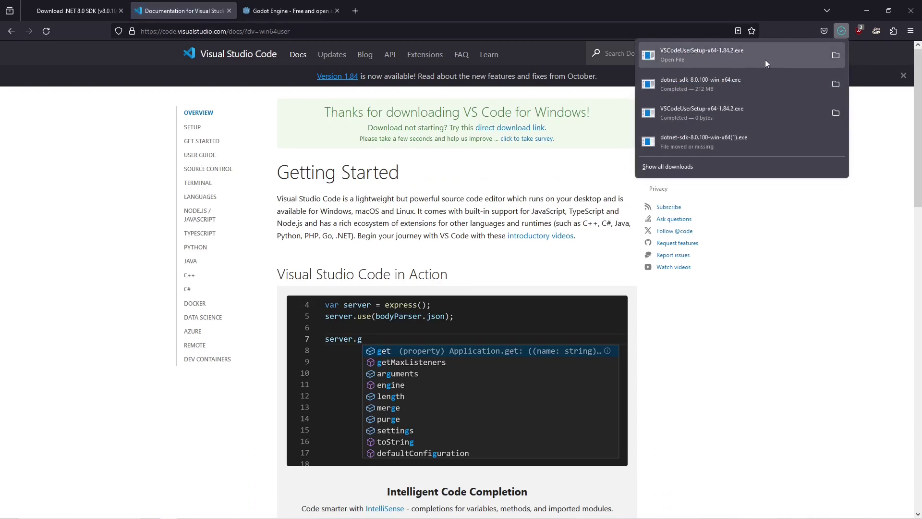
click(724, 55)
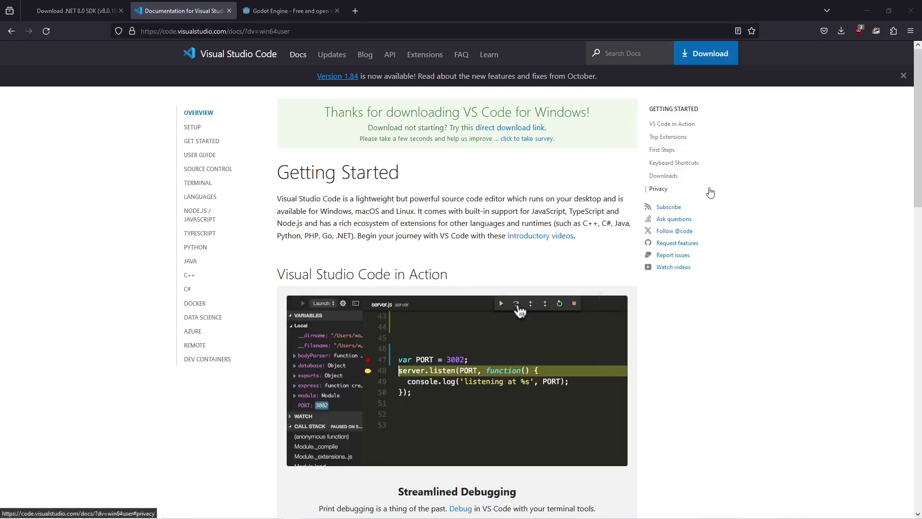
click(383, 330)
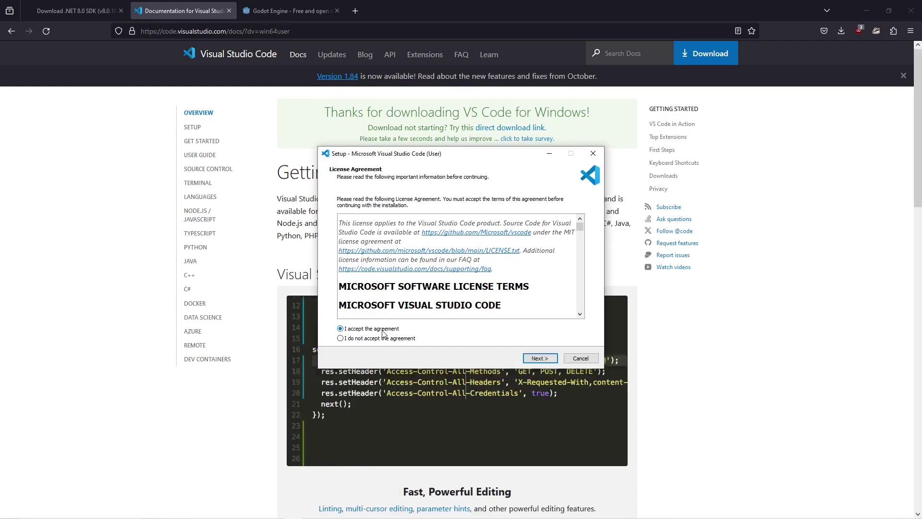
click(545, 358)
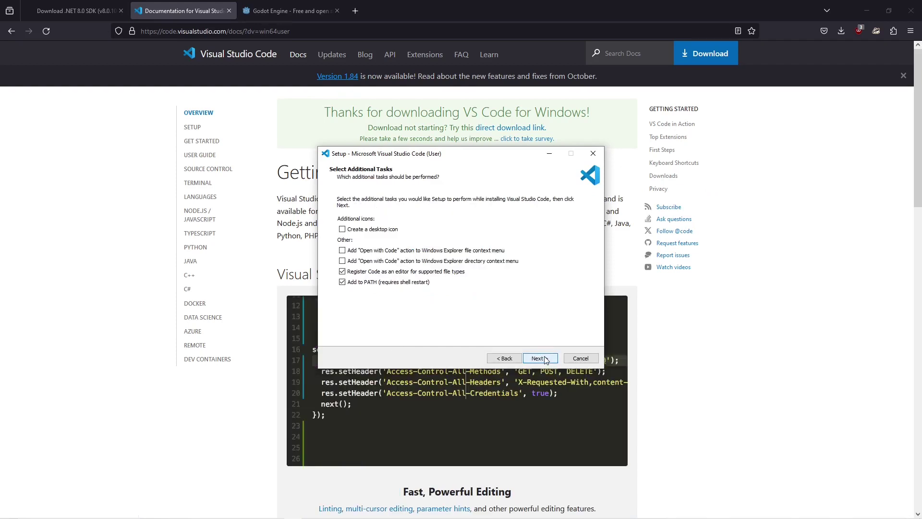
click(545, 359)
click(541, 358)
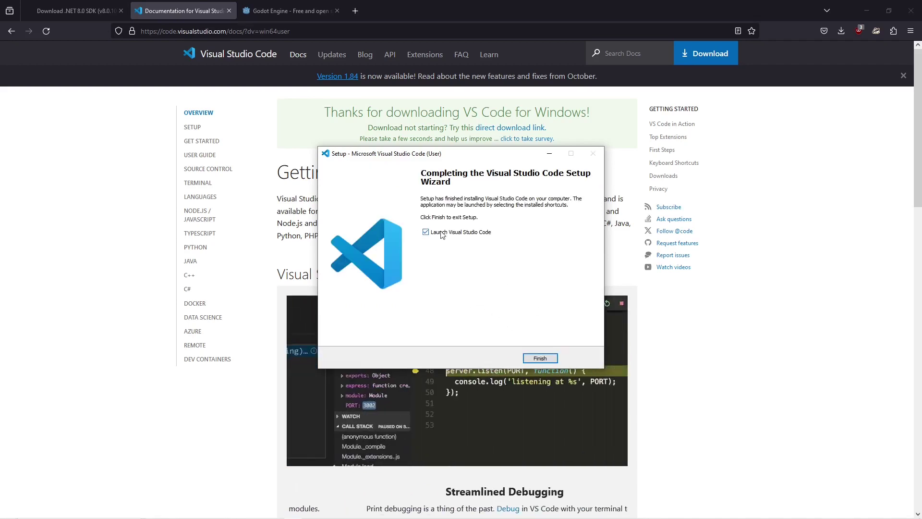
click(540, 358)
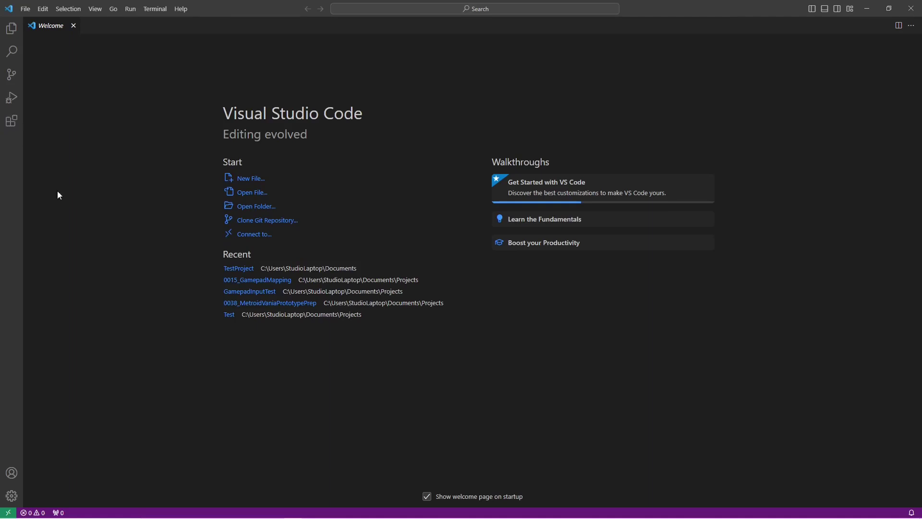
- Search extensions for 'C#' and install both the C# and C# Dev Kit extensions
click(10, 123)
text(C#)
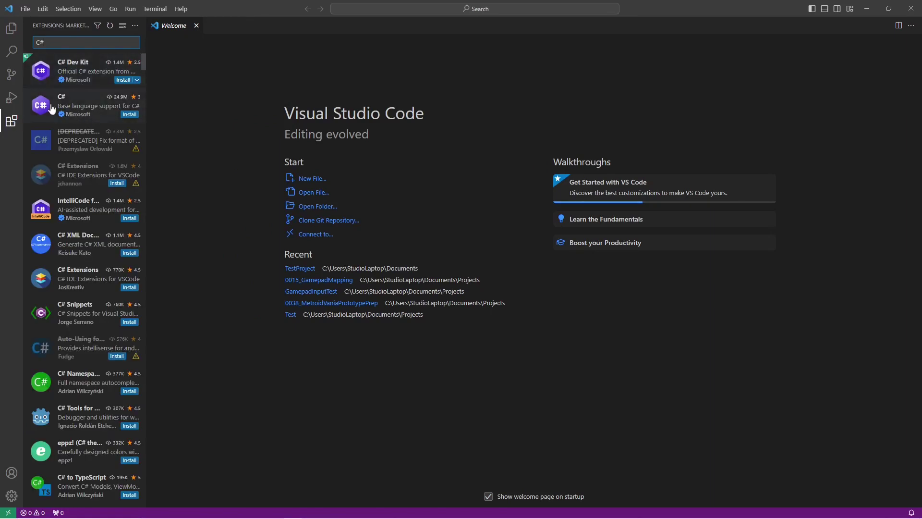
mouse_move(40, 111)
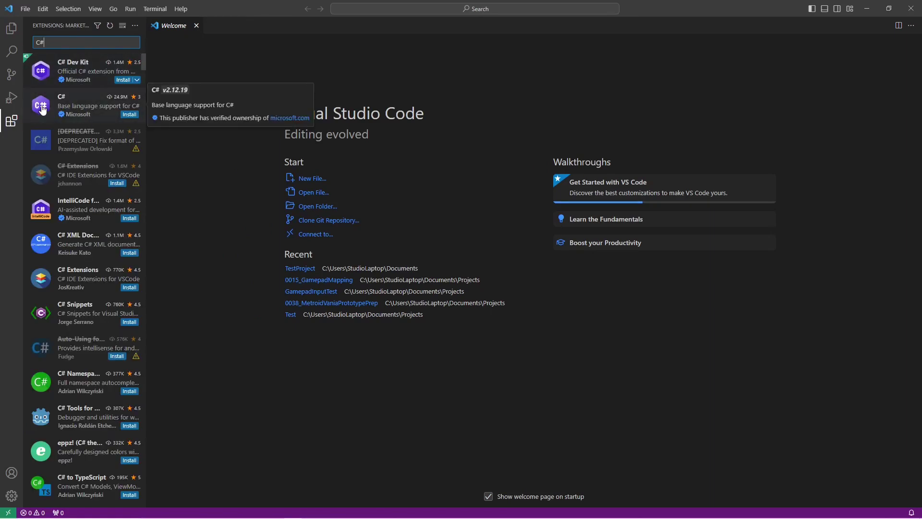
click(81, 106)
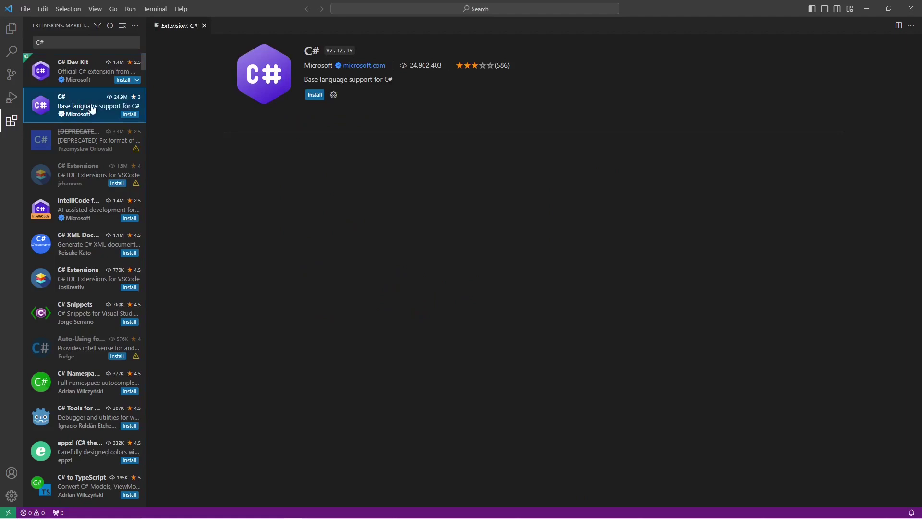
click(313, 94)
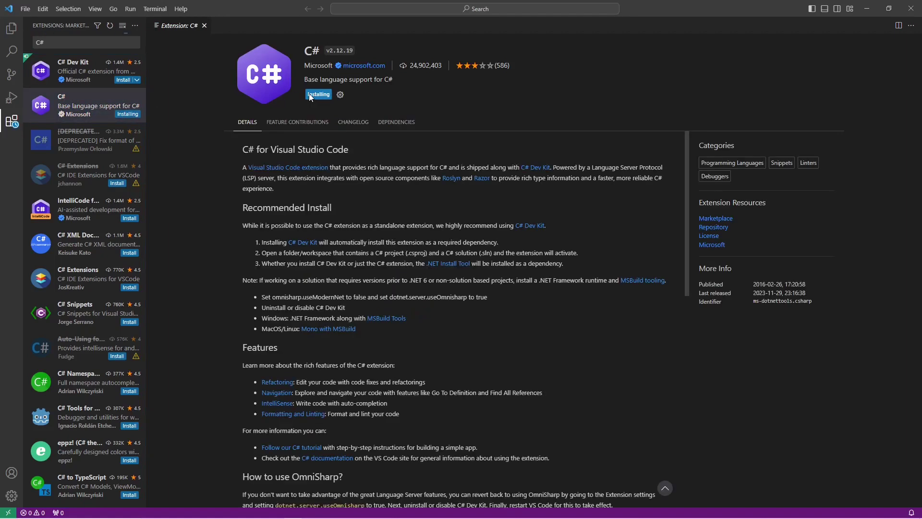
mouse_move(80, 73)
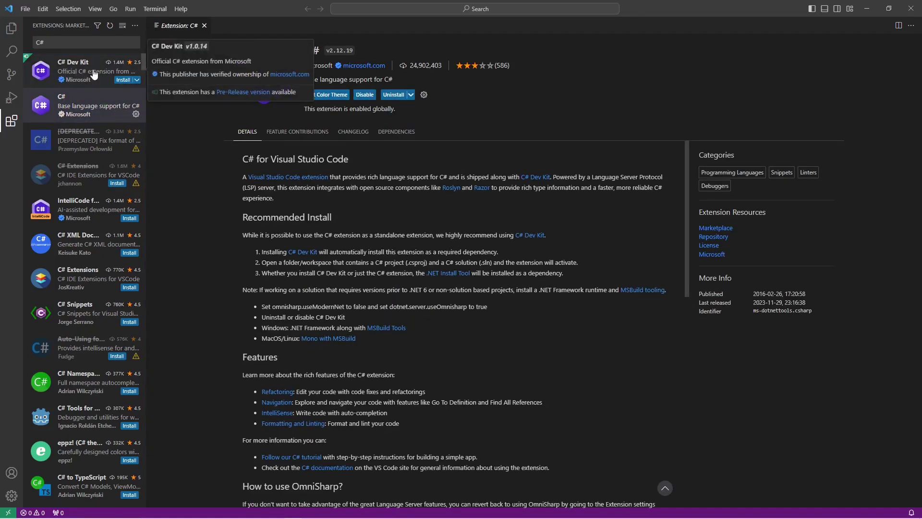
click(122, 79)
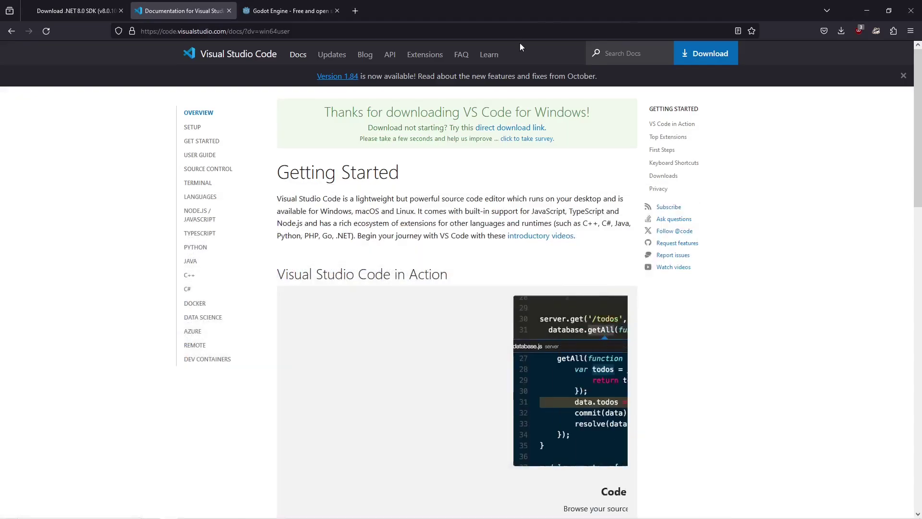
- Download Godot_v4.2-stable_mono_win64.zip, the Godot 4.2 .NET build, from godotengine.org
click(867, 9)
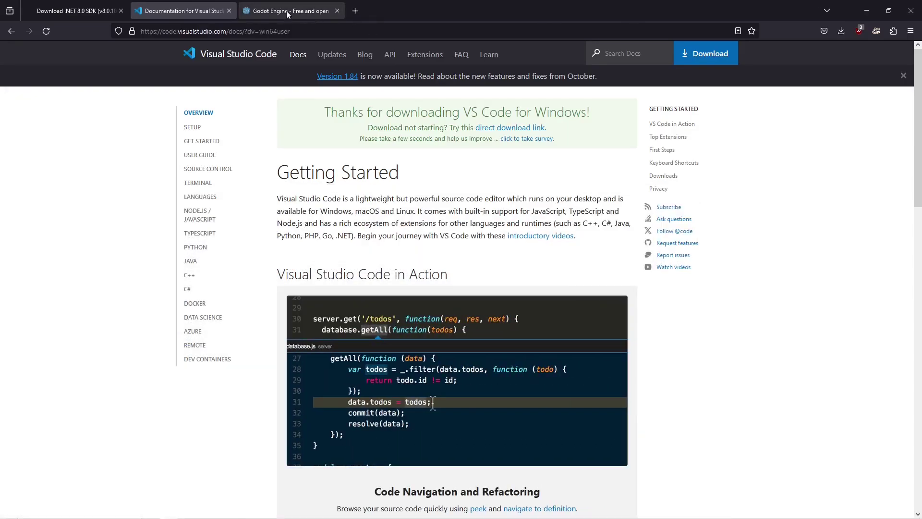
click(289, 11)
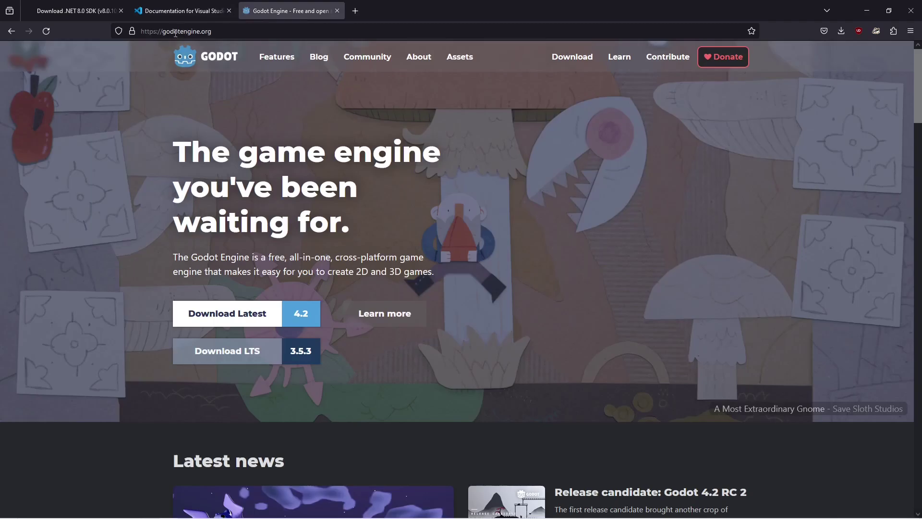
click(254, 312)
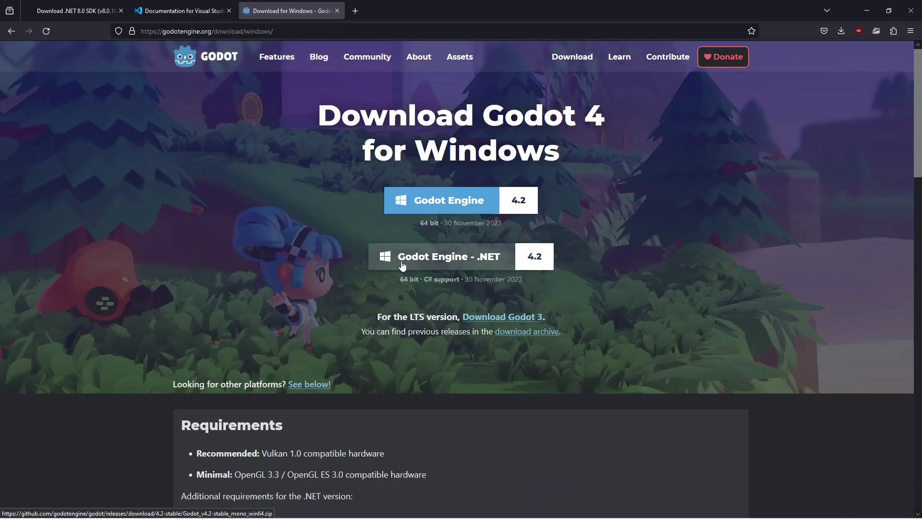
click(498, 264)
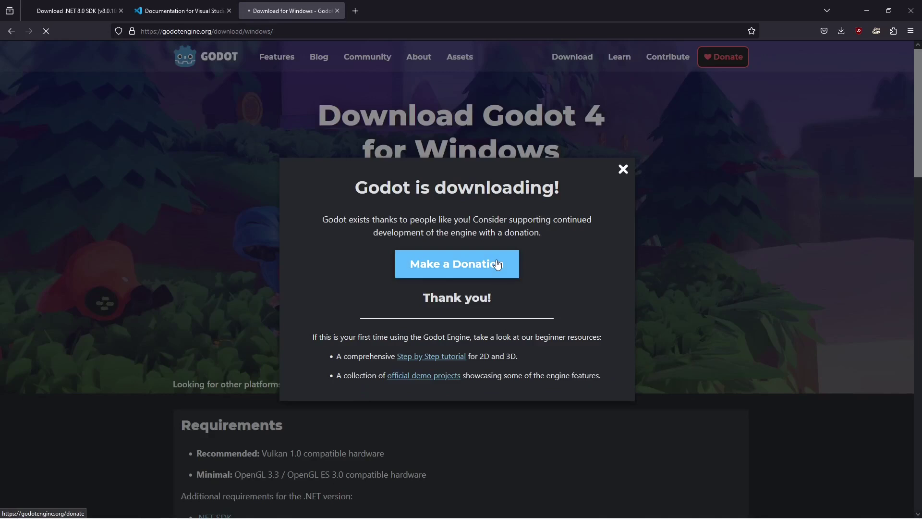
click(620, 171)
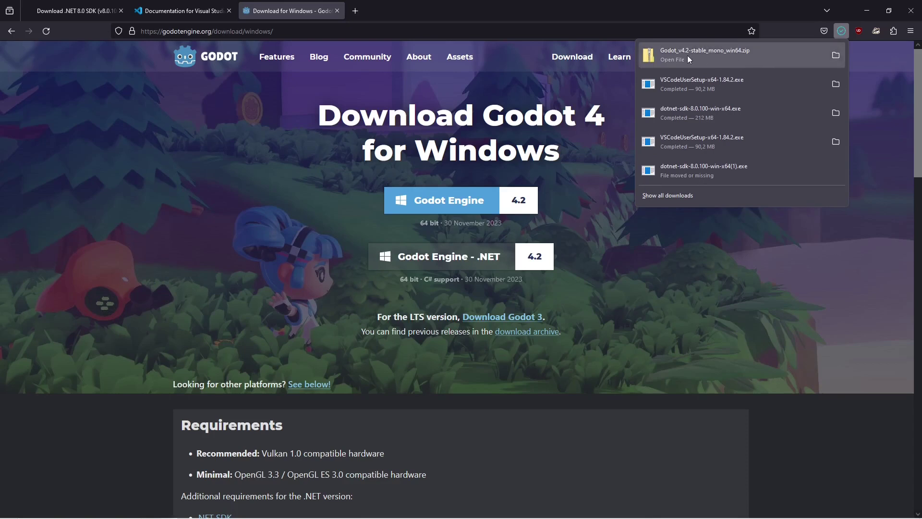
- Copy the Godot_v4.2-stable_mono_win64 folder out of the zip into C:\Godot
click(836, 54)
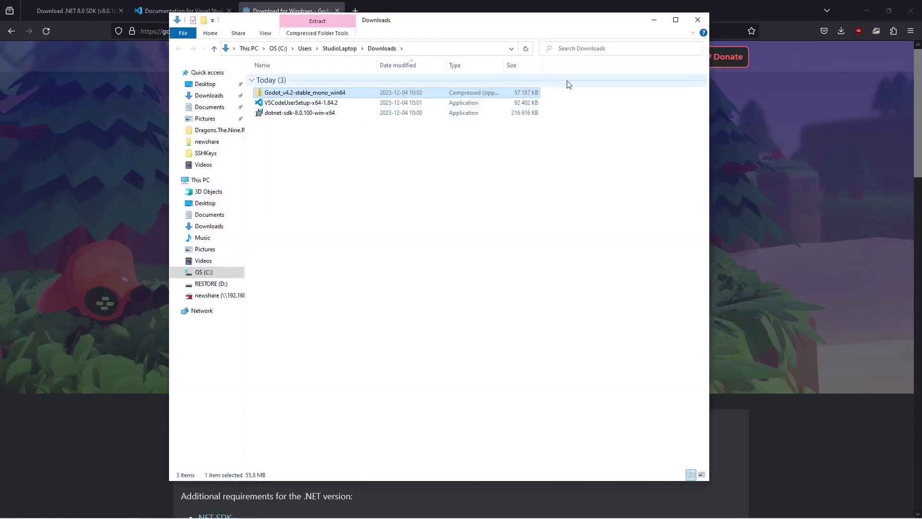
key(super+Home)
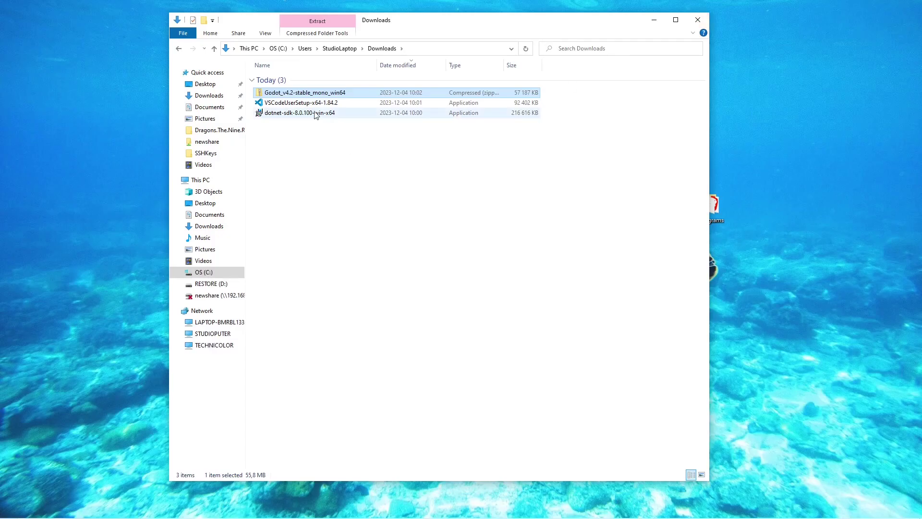
double_click(299, 94)
right_click(298, 83)
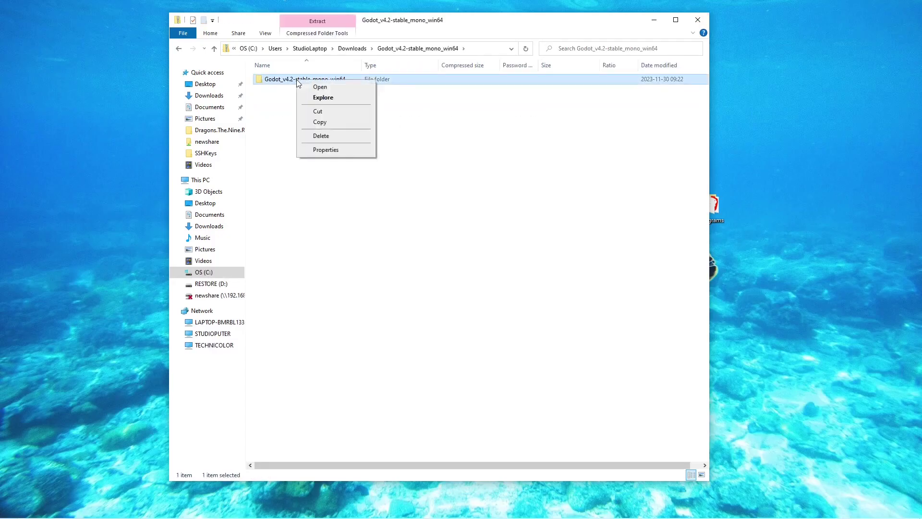
click(328, 123)
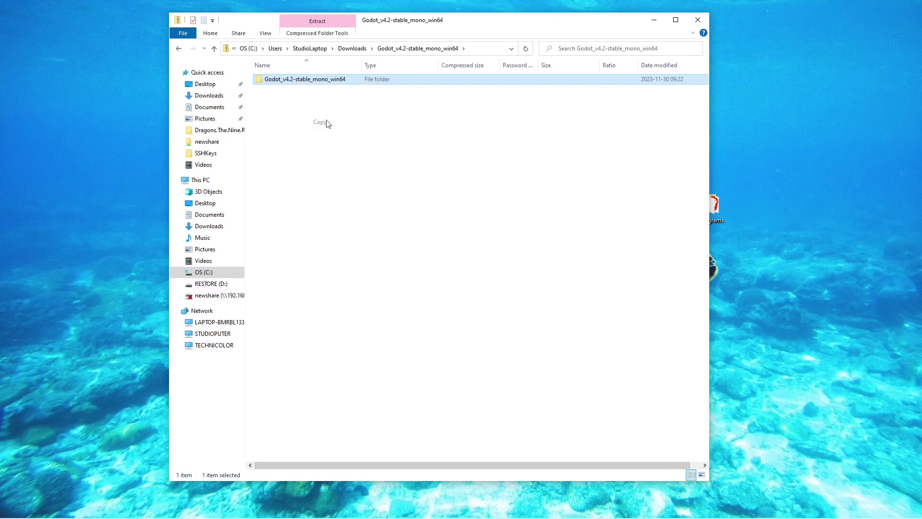
click(207, 273)
double_click(276, 139)
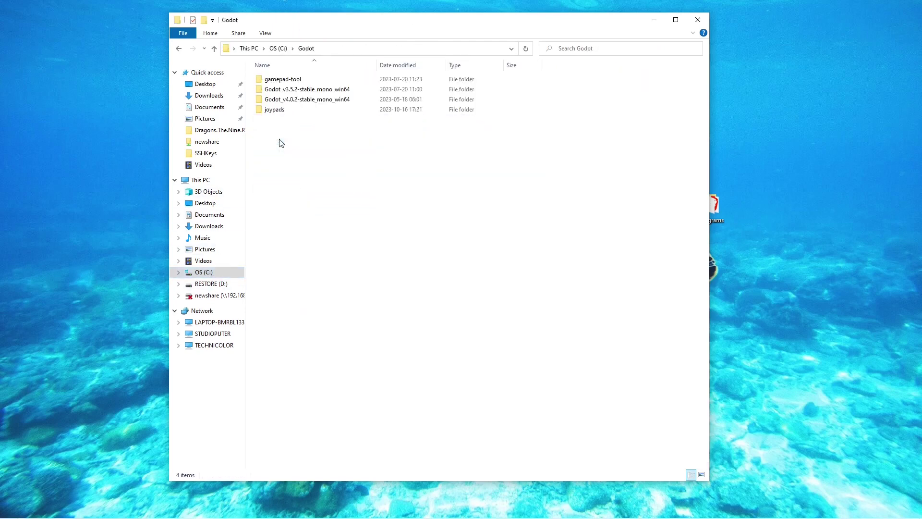
right_click(300, 120)
click(337, 186)
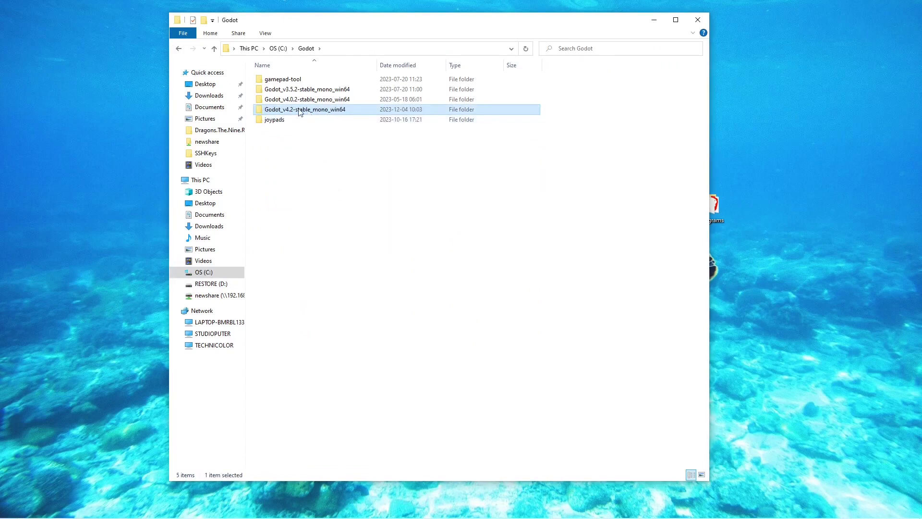
- Create a desktop shortcut to the Godot_v4.2-stable_mono_win64 executable
double_click(314, 110)
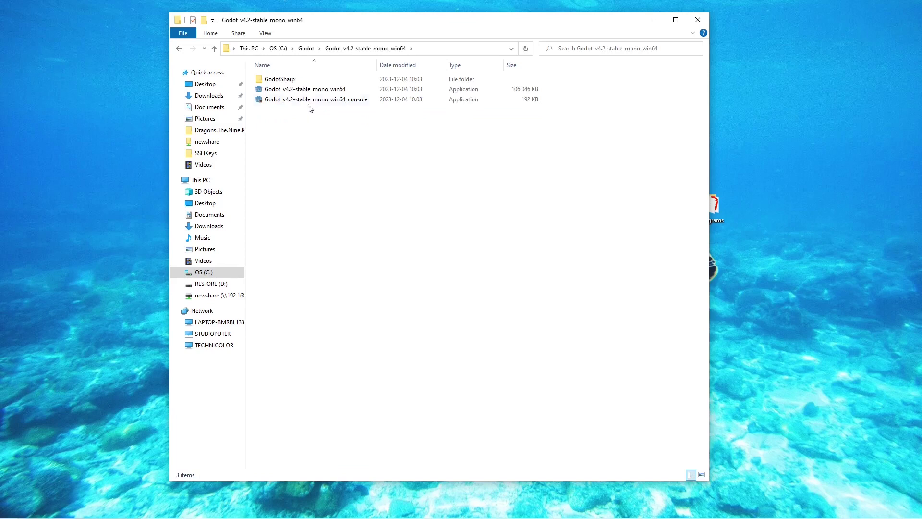
click(339, 92)
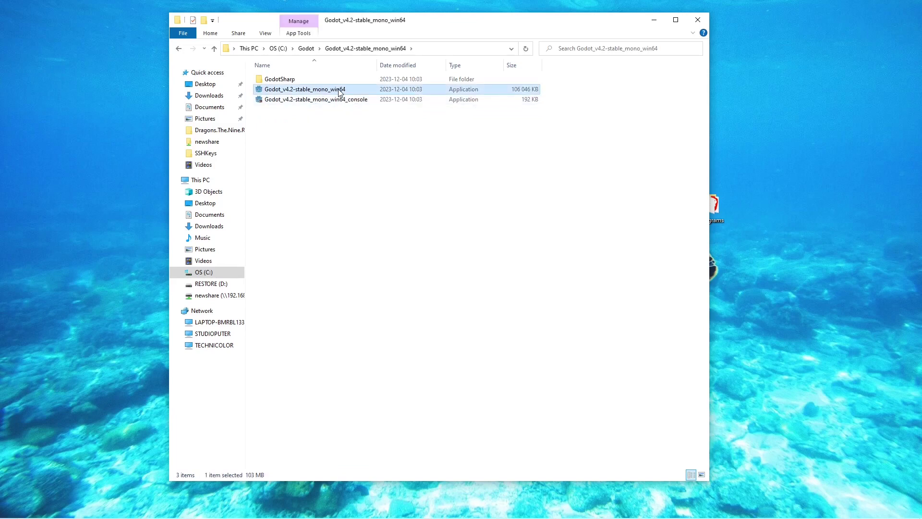
drag(339, 93, 36, 53)
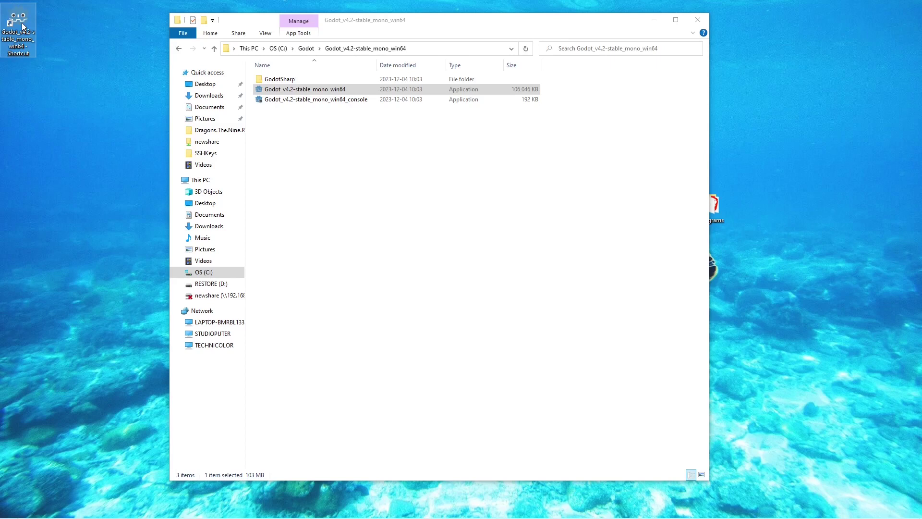
- Launch Godot and create a new project named TestProject in its own TestProject folder
double_click(23, 25)
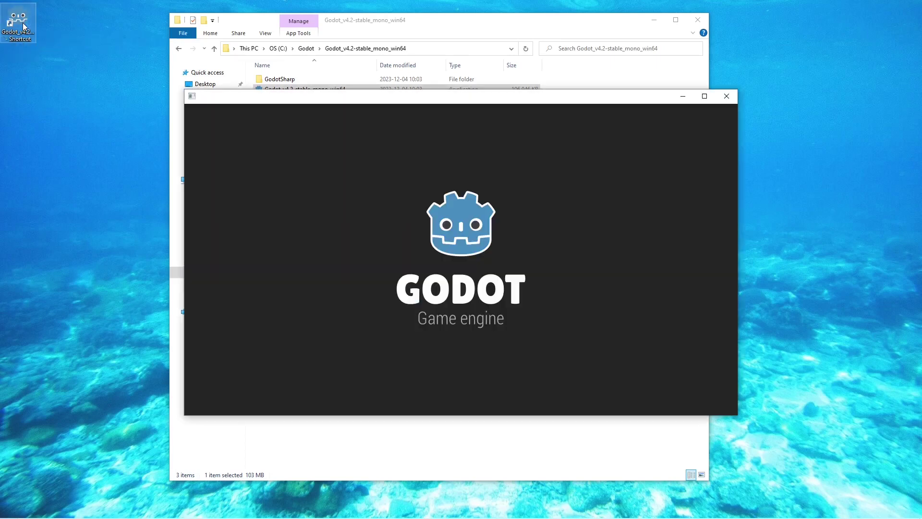
click(698, 20)
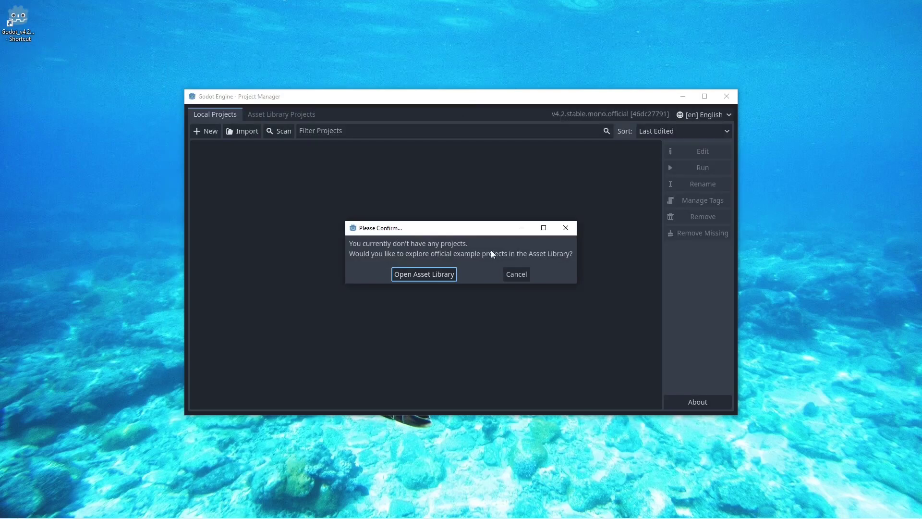
click(527, 274)
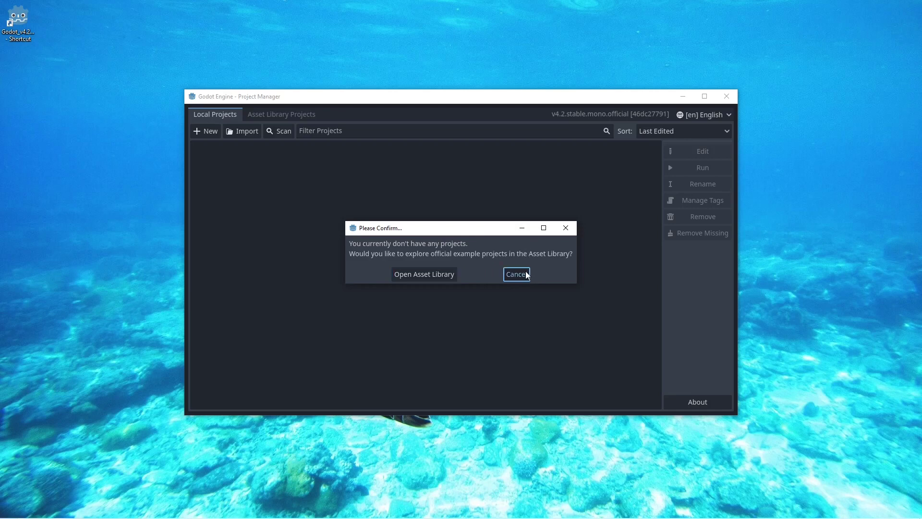
click(206, 131)
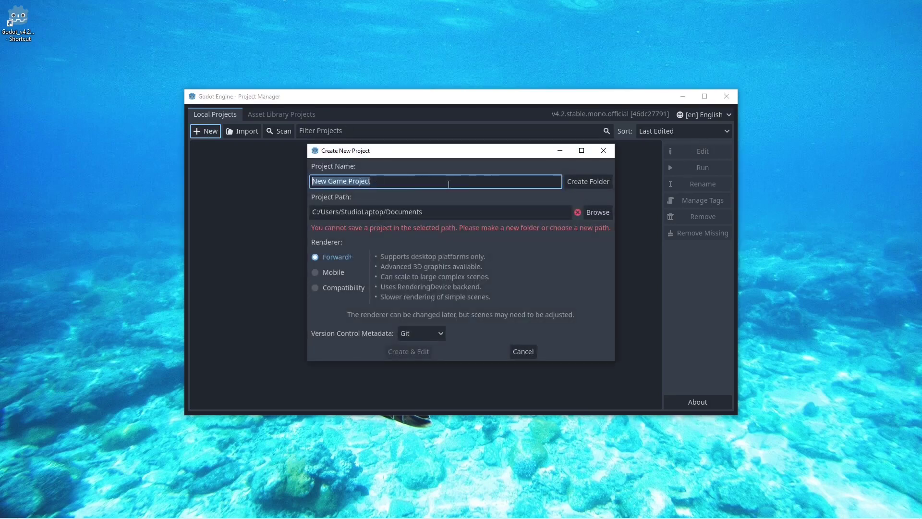
text(Test)
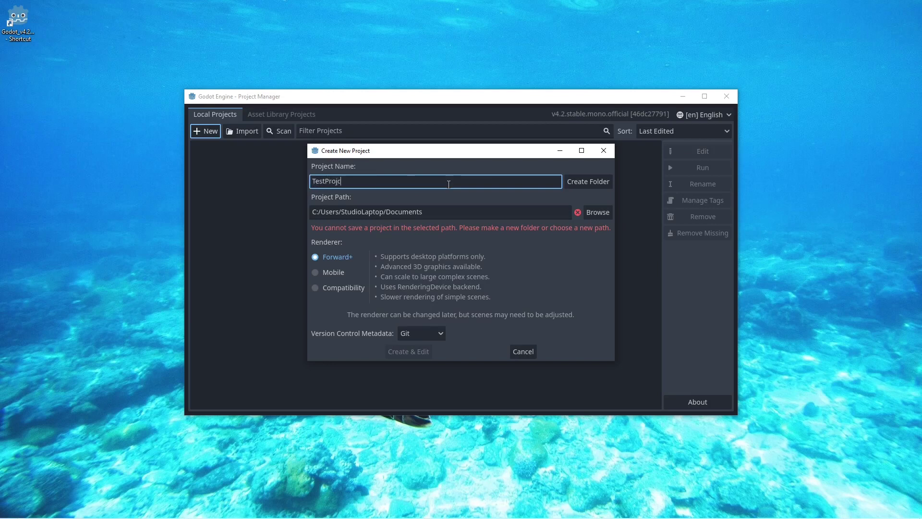
click(590, 181)
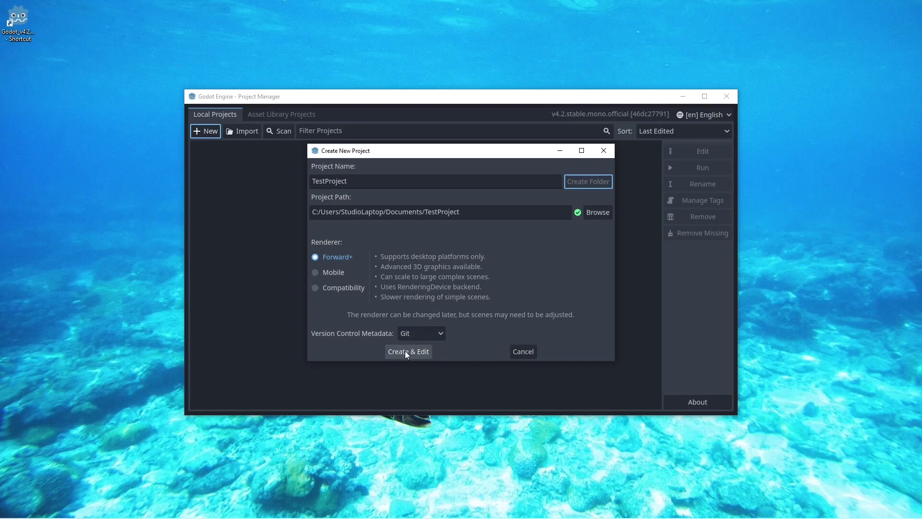
click(405, 350)
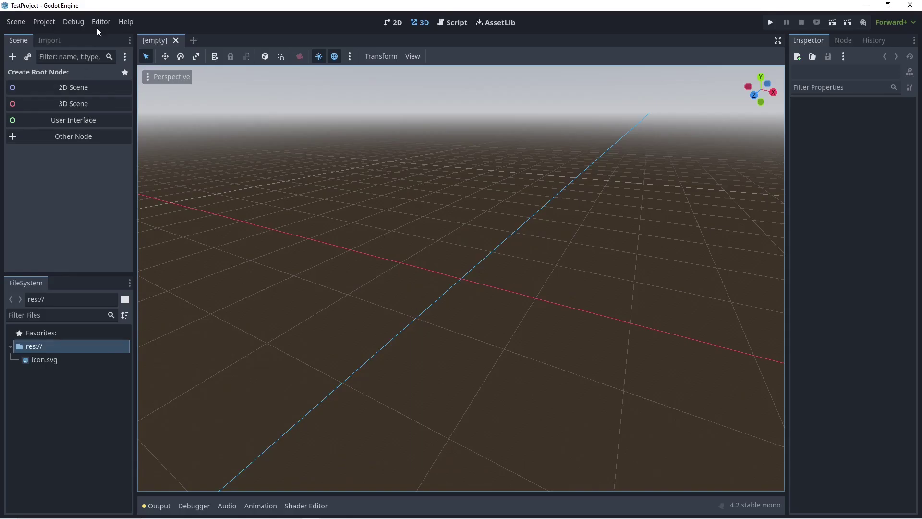
click(99, 21)
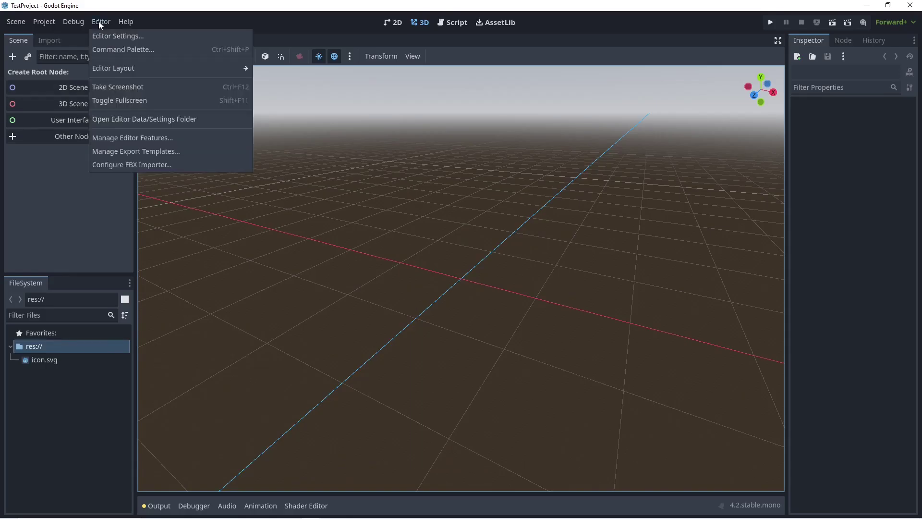
click(119, 36)
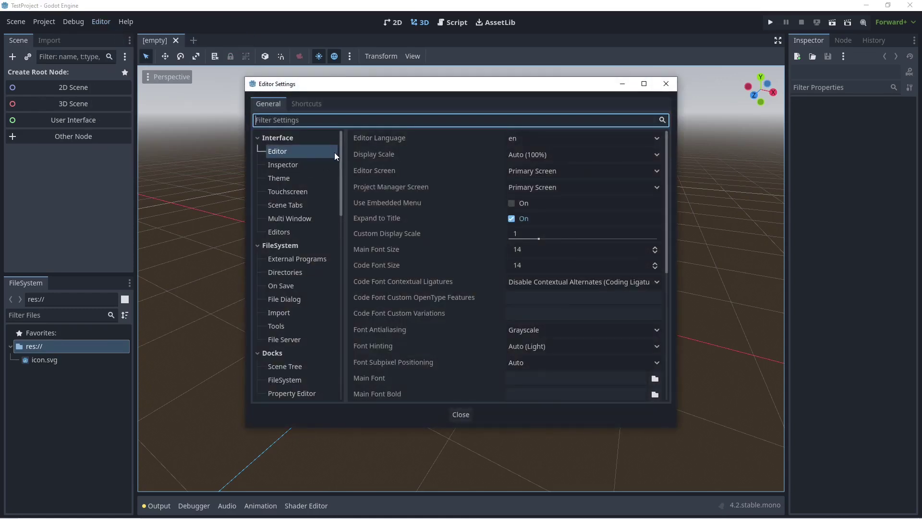
drag(339, 143, 362, 330)
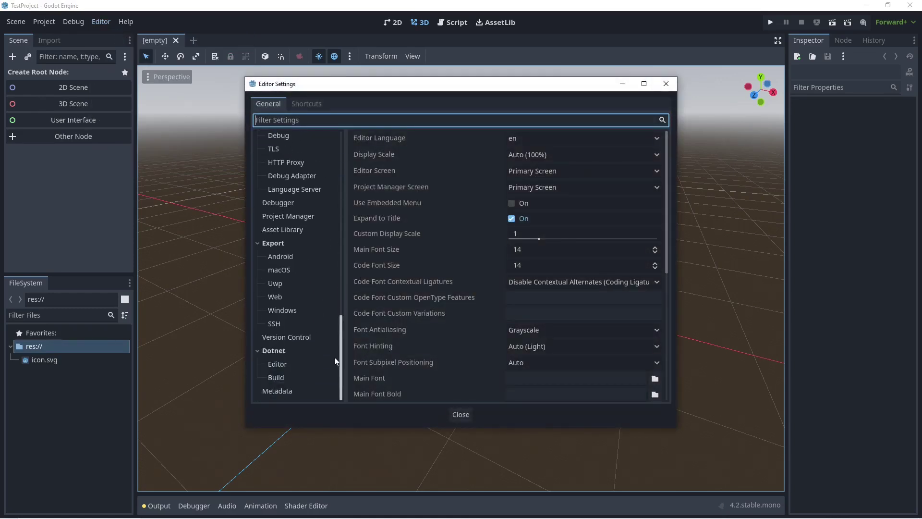
click(277, 364)
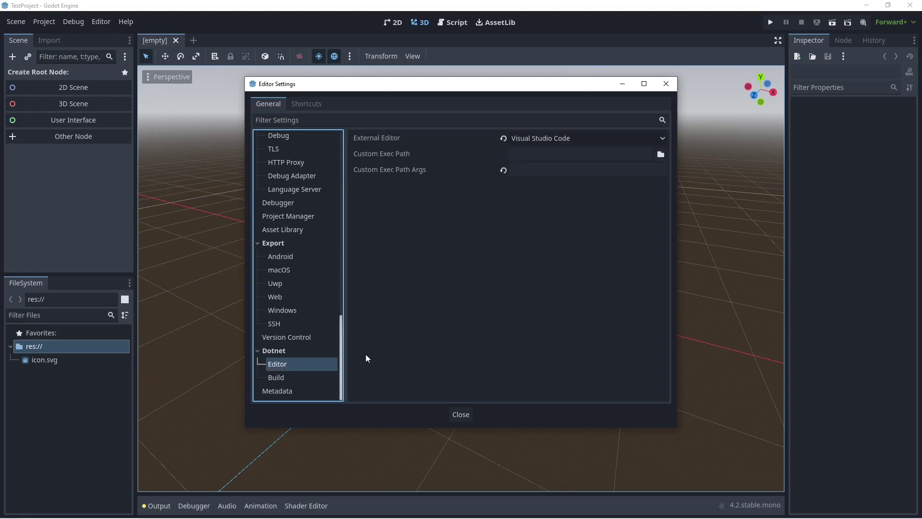
click(663, 138)
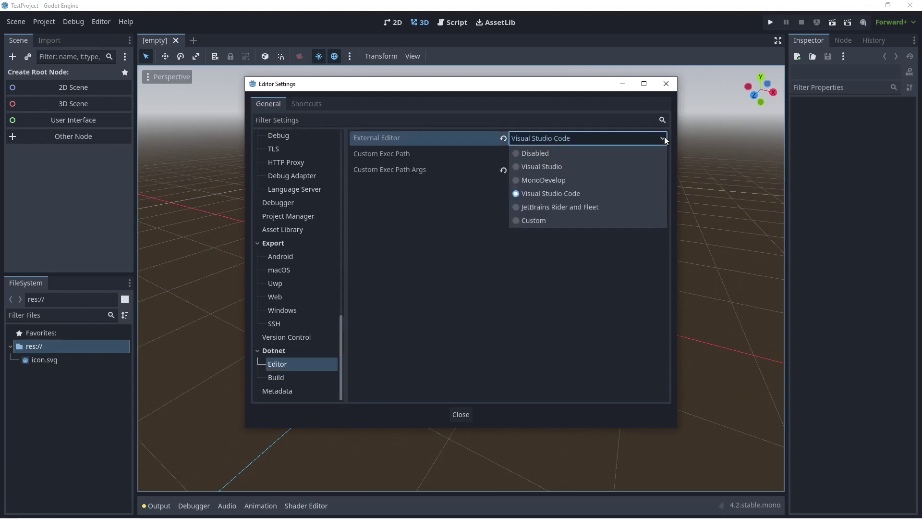
click(557, 193)
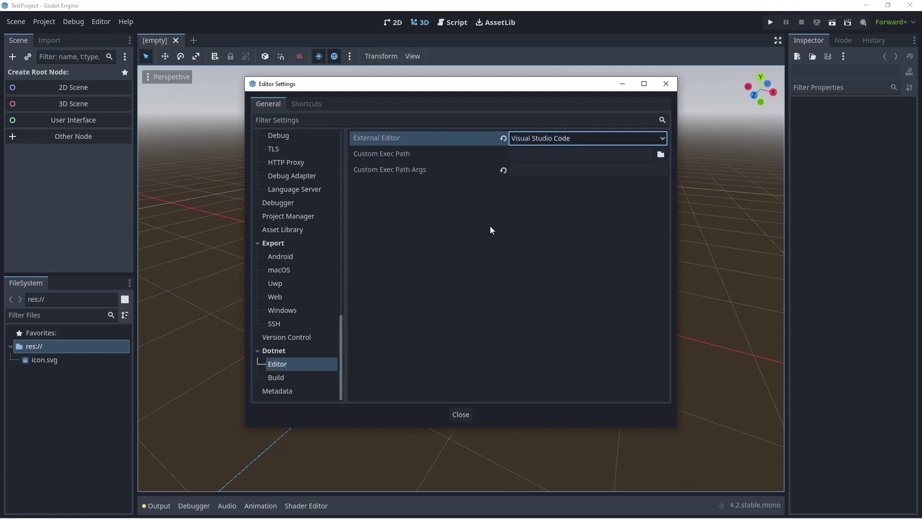
- Create a 2D scene with a Node2D root and rename the root to Main
click(462, 414)
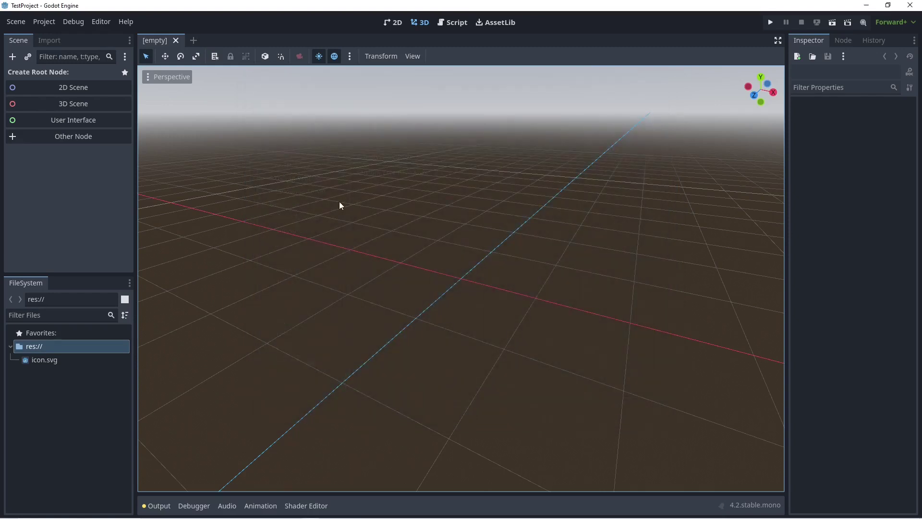
click(73, 87)
double_click(76, 73)
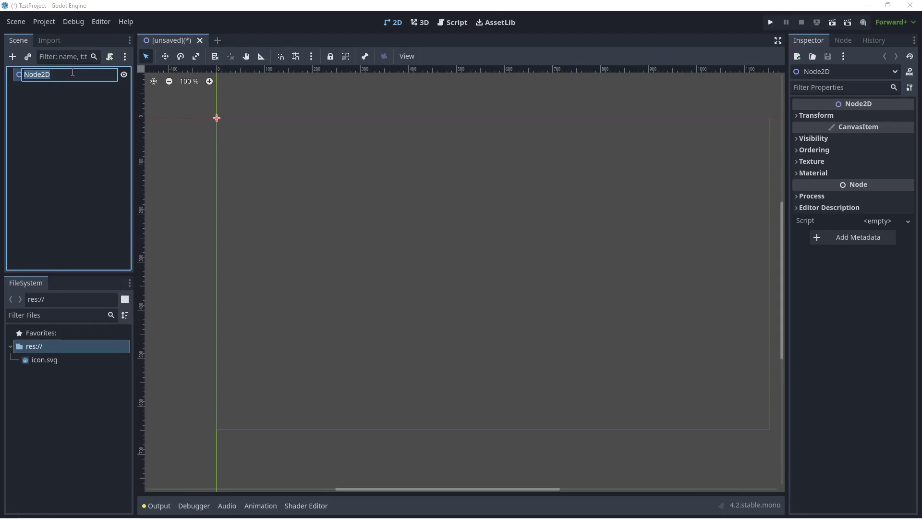
text(Main)
key(Return)
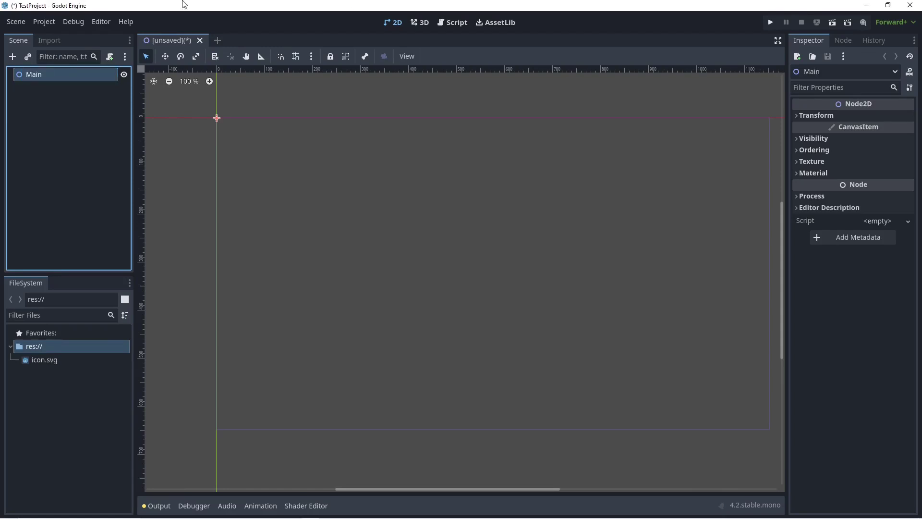
- Save the scene as Main.tscn inside a new Scenes folder
click(16, 22)
click(57, 123)
click(687, 100)
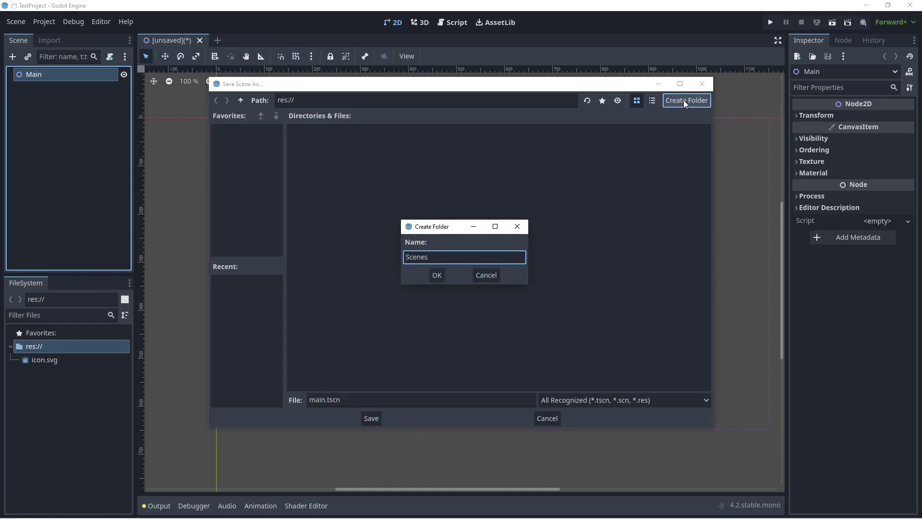
key(Return)
click(316, 401)
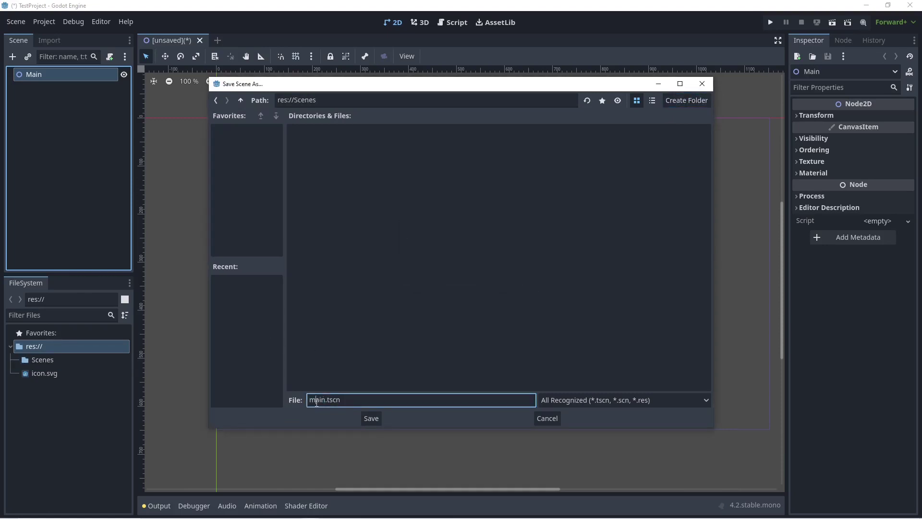
double_click(316, 401)
text(Main)
click(371, 418)
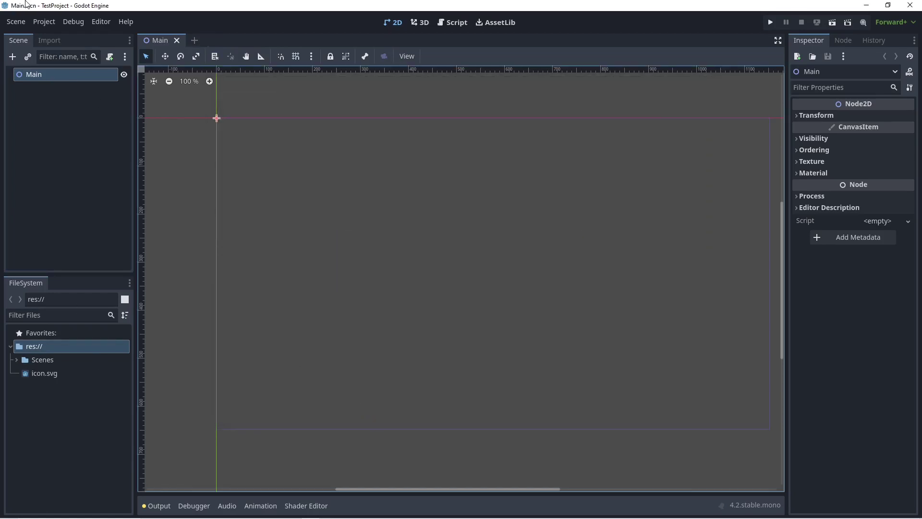
- Add a Sprite2D child under Main and give it the icon.svg texture
right_click(34, 77)
click(69, 84)
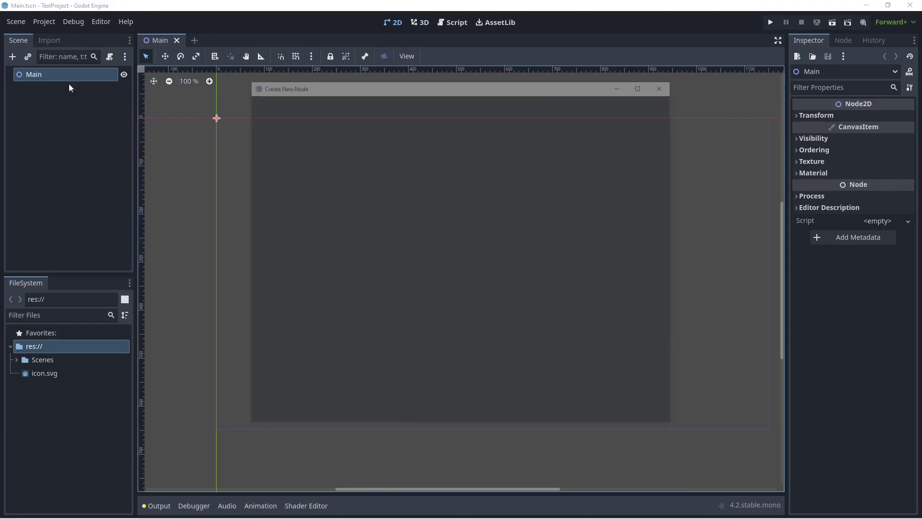
text(Sprite)
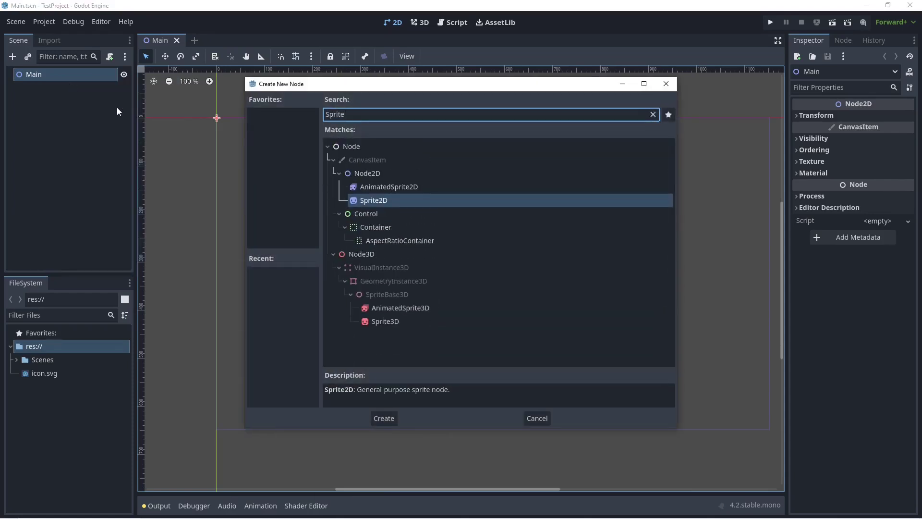
click(380, 198)
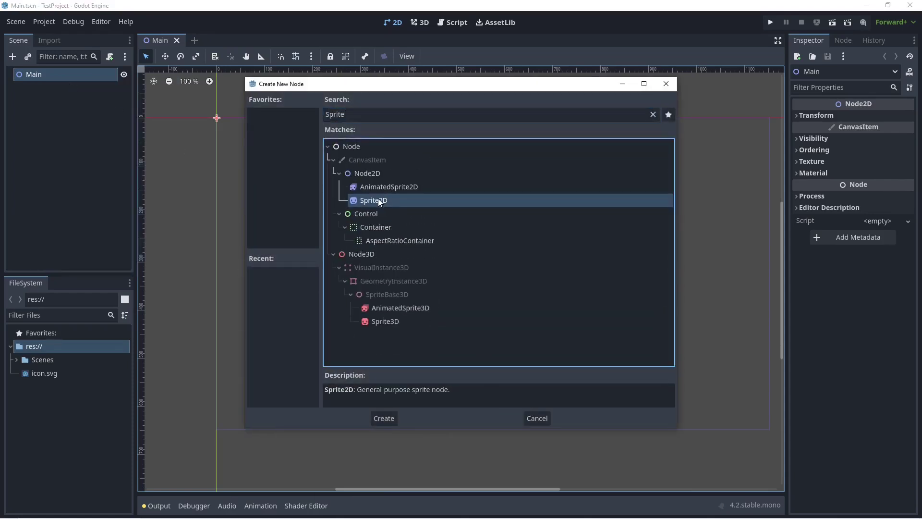
click(392, 418)
drag(51, 376, 52, 89)
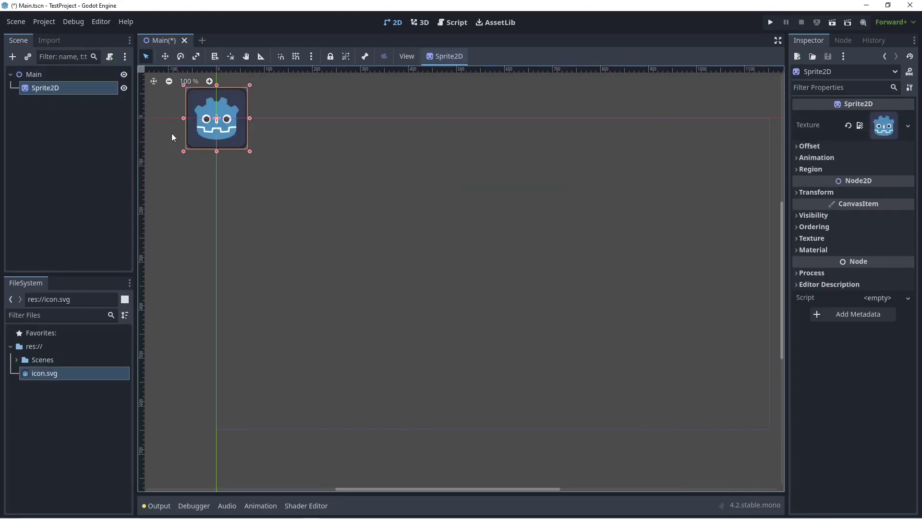
- Set the sprite's position to x 100, y 350 and save the scene
click(797, 194)
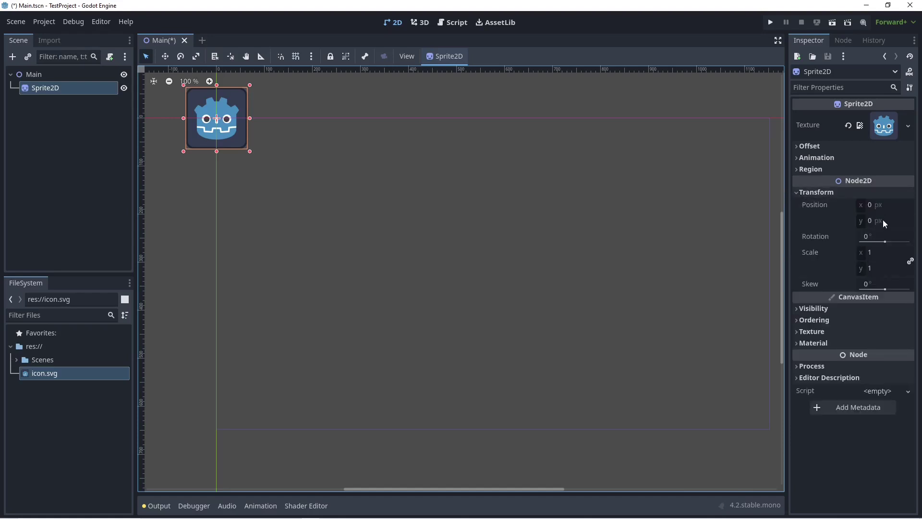
click(882, 220)
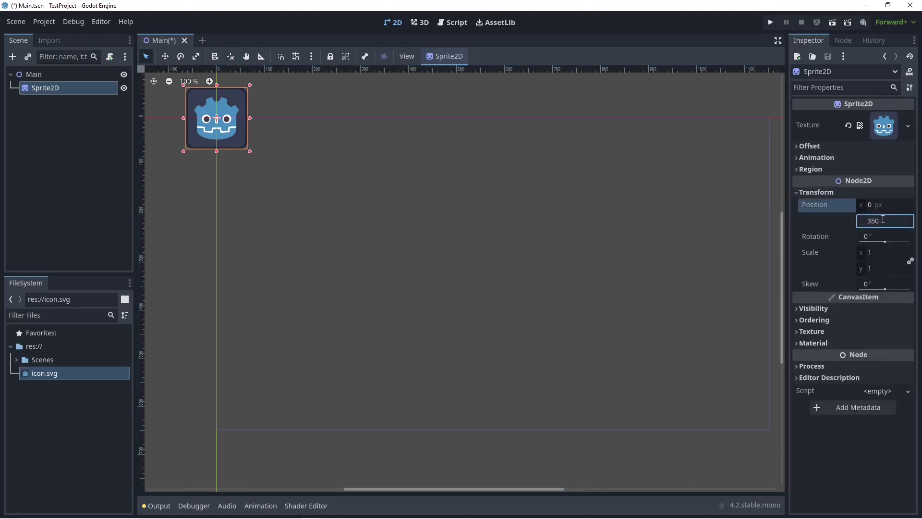
text(350)
key(Return)
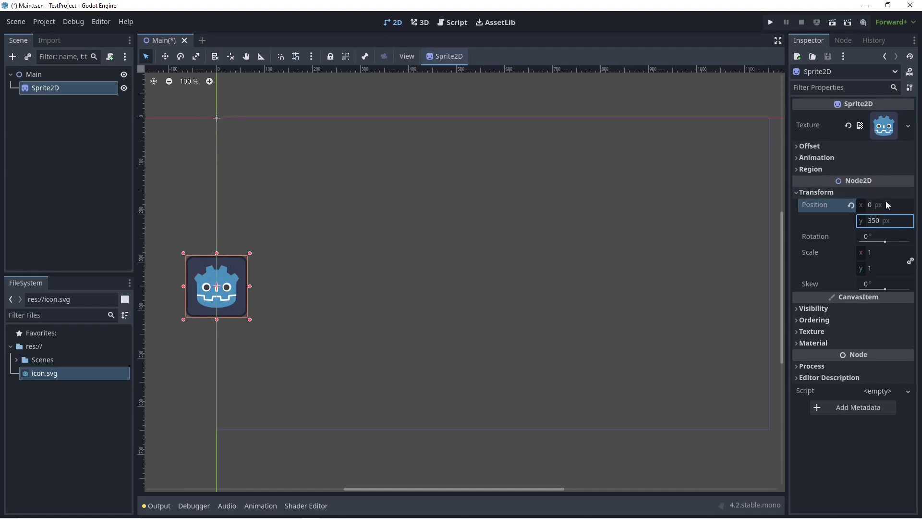
click(885, 204)
text(100)
key(Return)
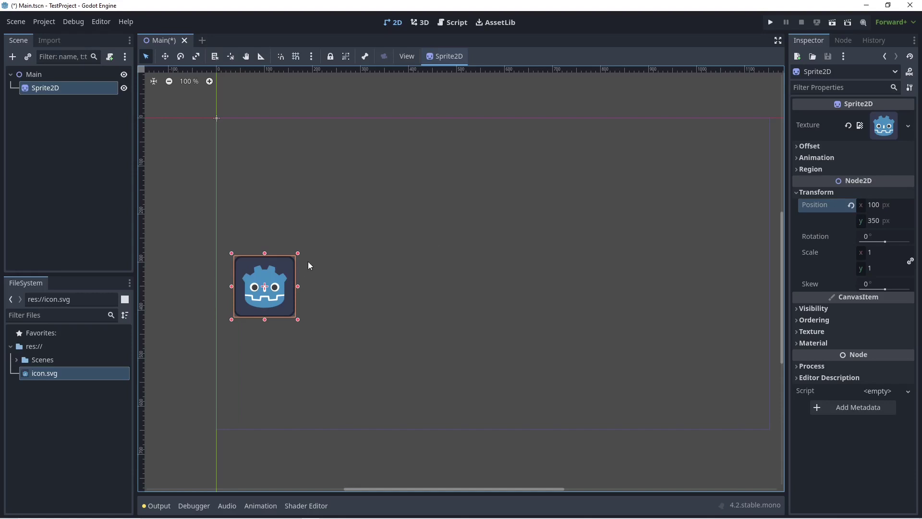
key(ctrl+s)
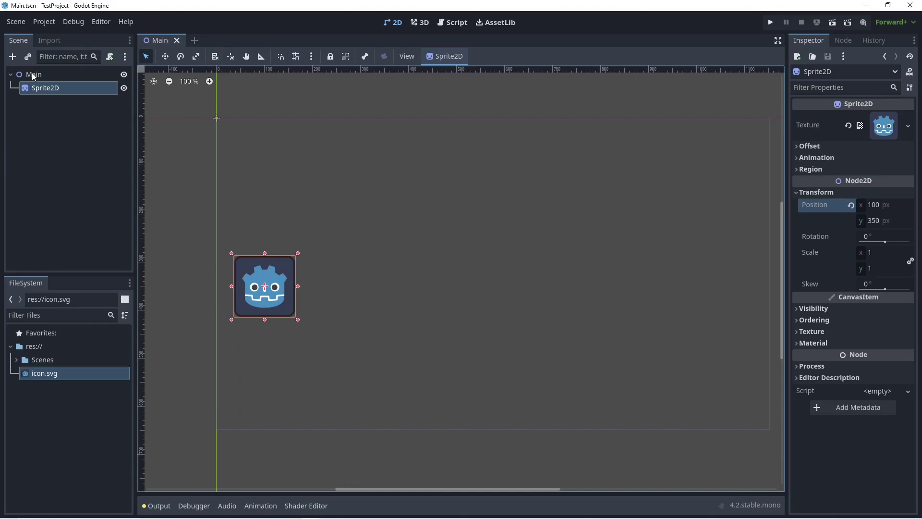
- Attach a script to the Main node with C# chosen as the language
click(41, 75)
right_click(36, 72)
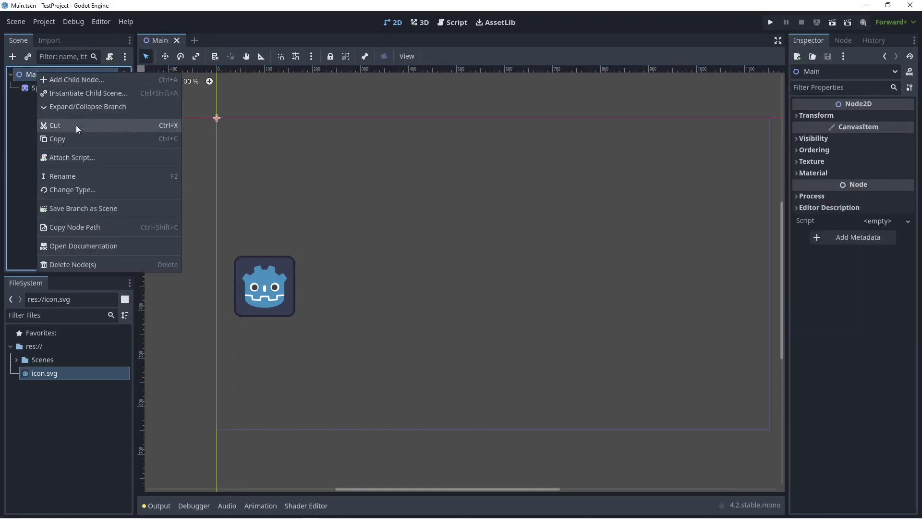
click(80, 155)
click(451, 187)
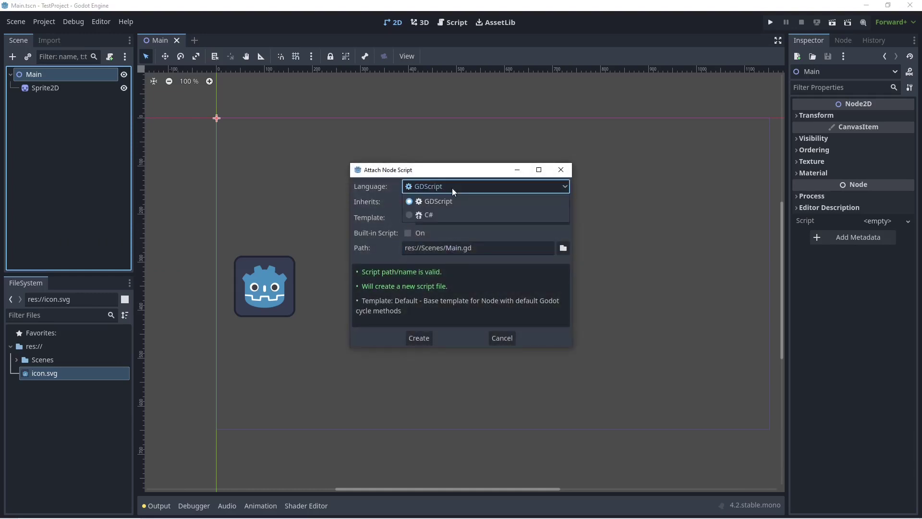
click(452, 215)
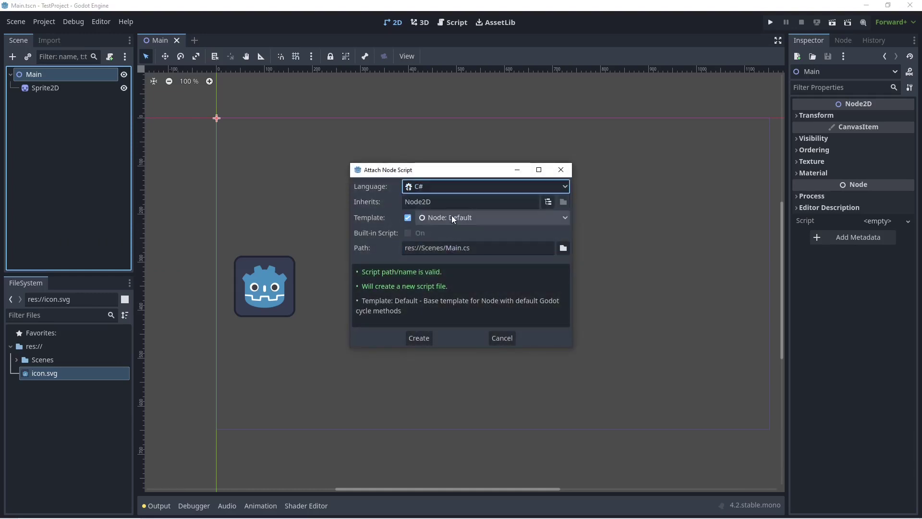
- Create Main.cs and replace its generated lines 6–14 with pasted sprite-movement code
click(420, 338)
click(676, 82)
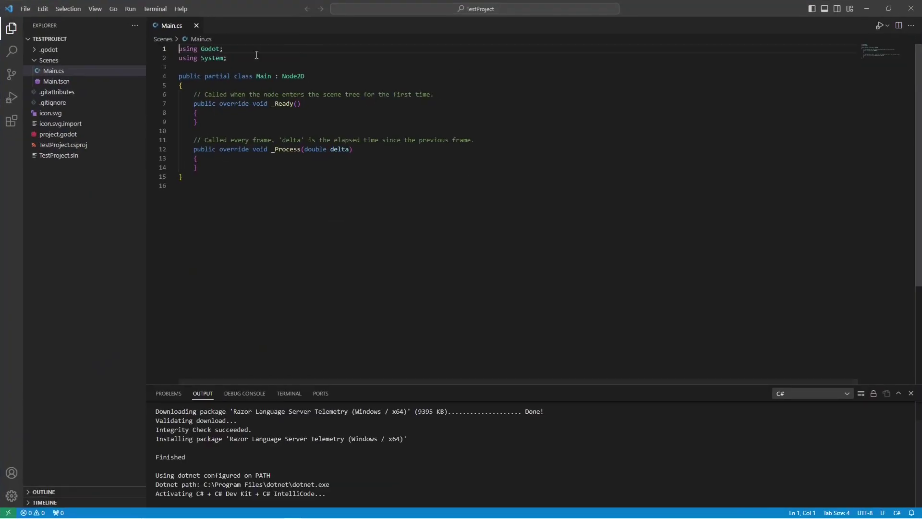
drag(199, 191, 133, 98)
click(434, 193)
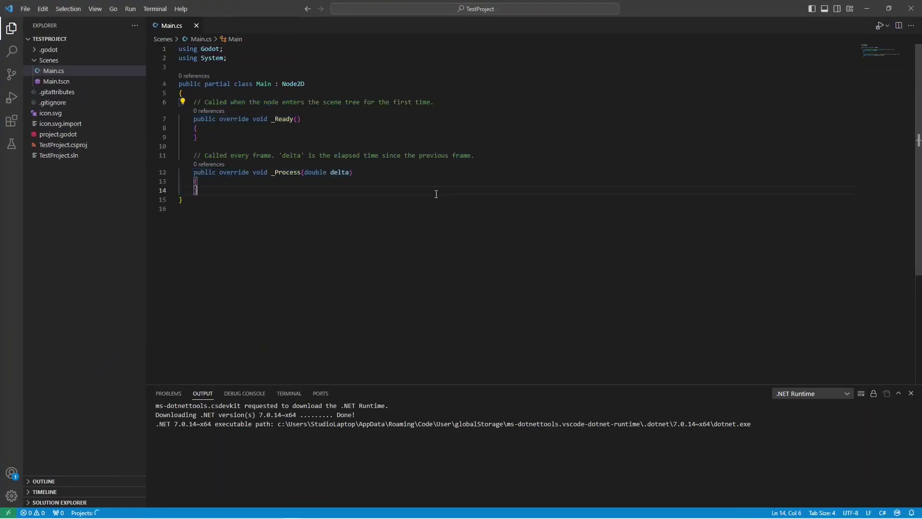
drag(251, 192, 163, 101)
text(private Vector2 _speed = new Vector2(400, 0);  	private Sprite2D _sprite; 	// Called when the node enters the scene tree for the first time. 	public override void _Ready() 	{ 		_sprite = GetNode<Sprite2D>("Sprite2D"); 	}  	// Called every frame. 'delta' is the elapsed time since the previous frame. 	public override void _Process(double delta) 	{ 		_sprite.Position += _speed * (float)delta; 		if(_sprite.Position.X > 1000) 		{ 			_sprite.Position = new Vector2(-100 ,350); 		} 	})
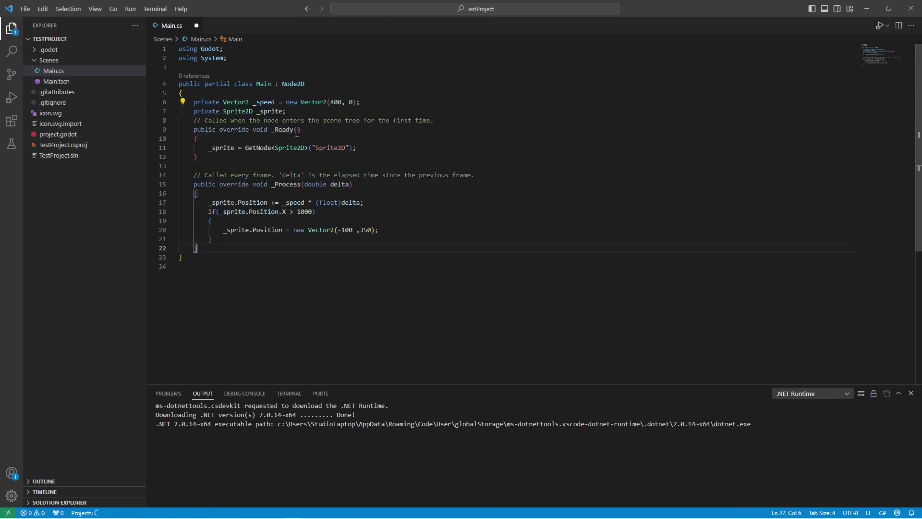
- Review the _speed and _sprite fields and the Sprite2D lookup, checking the node in Godot
click(422, 110)
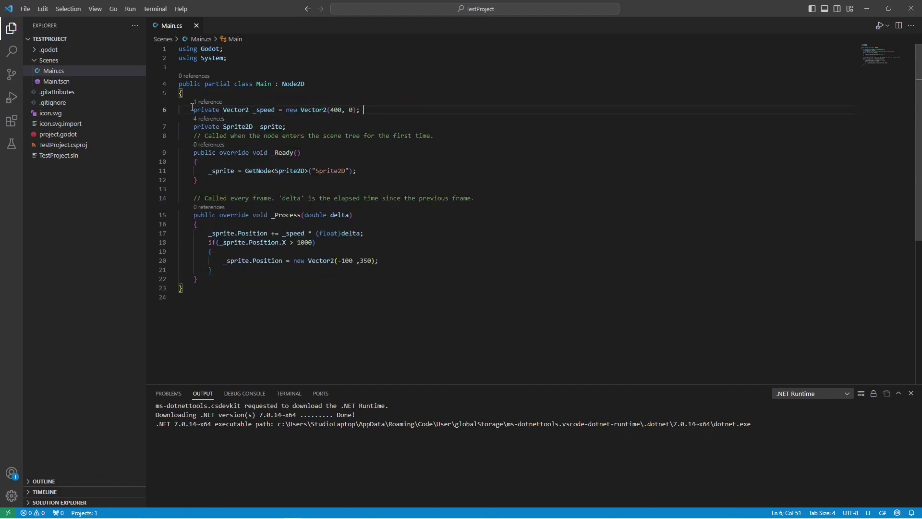
drag(192, 107, 383, 108)
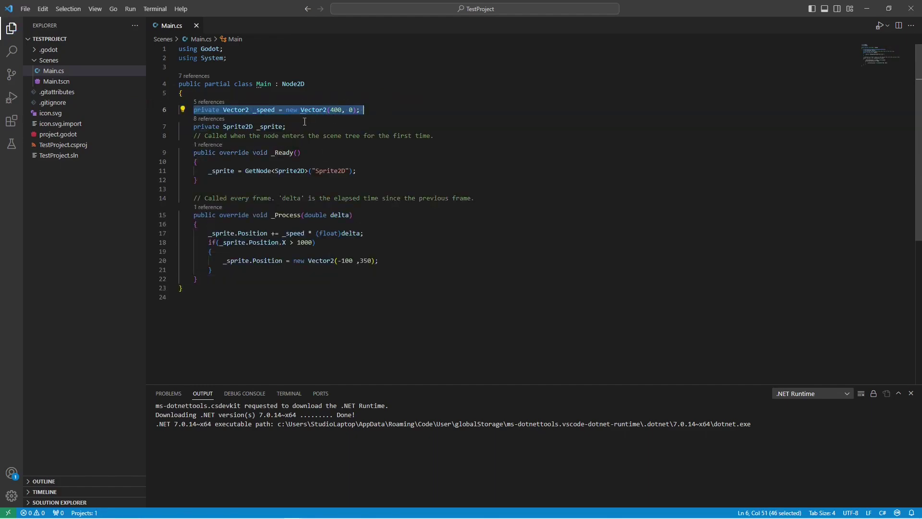
drag(288, 127, 175, 127)
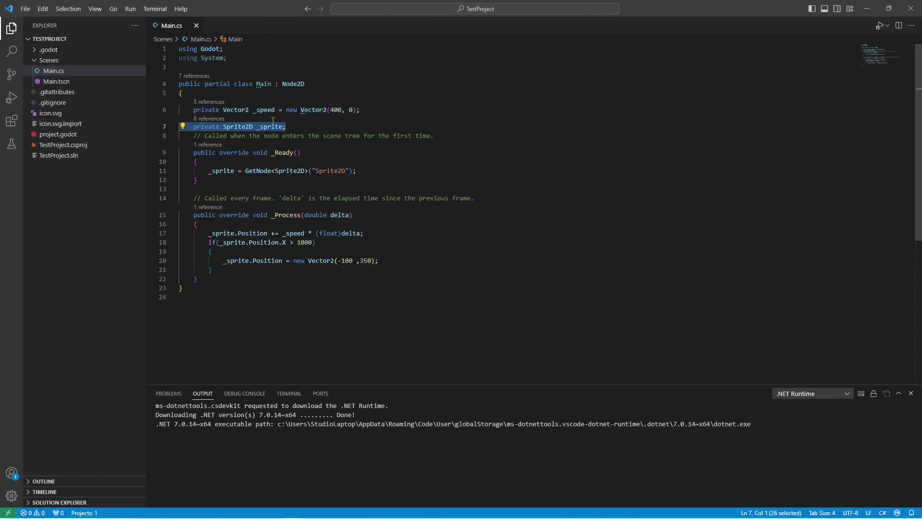
drag(382, 171, 227, 166)
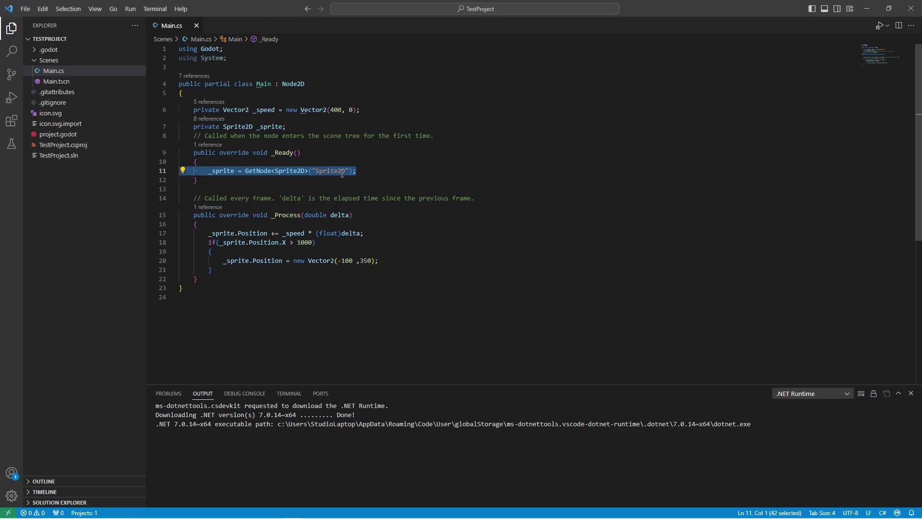
key(alt+Tab)
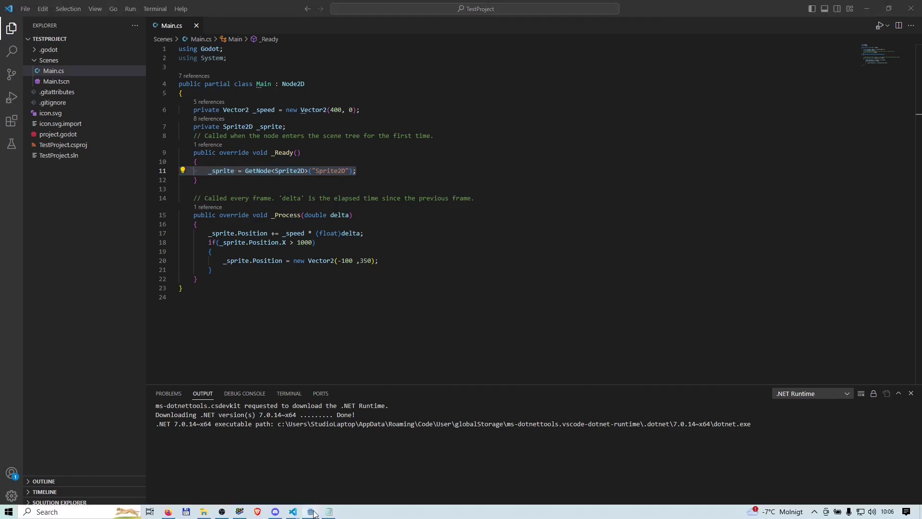
click(56, 88)
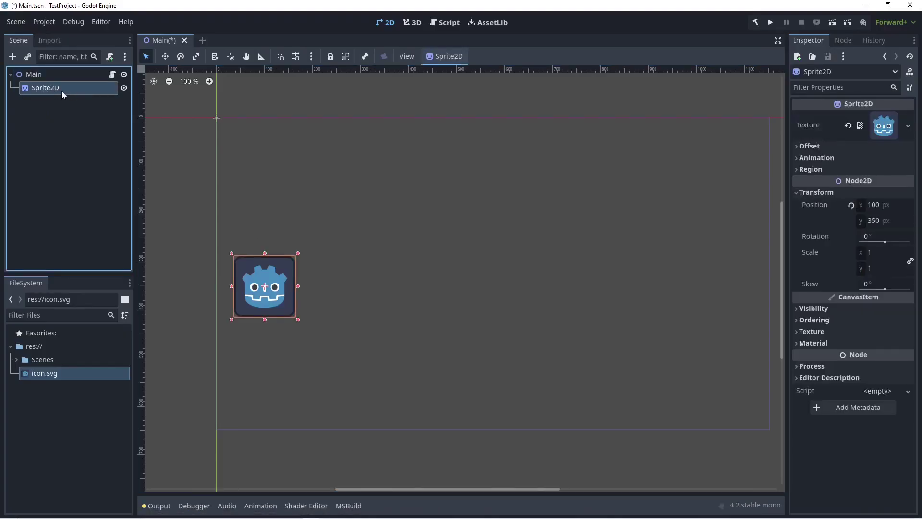
key(alt+Tab)
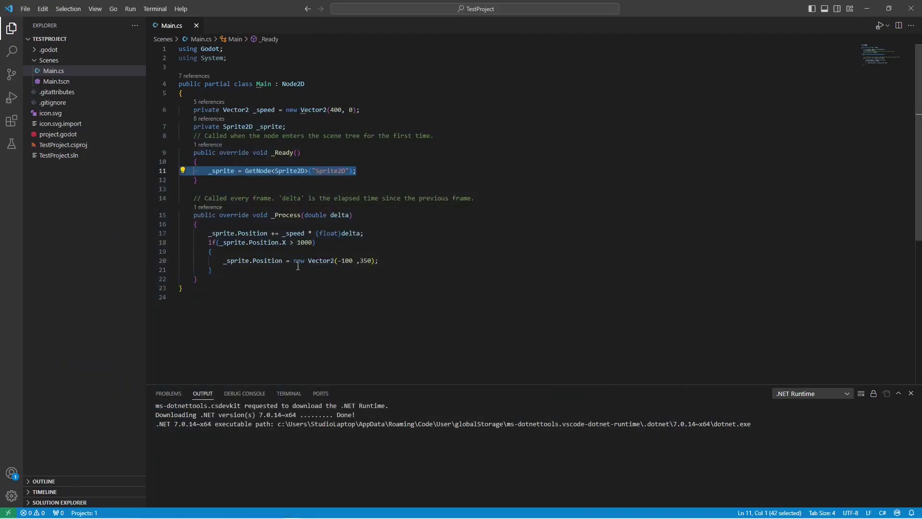
- Review _Process: movement by _speed * delta and the reset to (-100, 350) past X 1000
drag(298, 266, 180, 234)
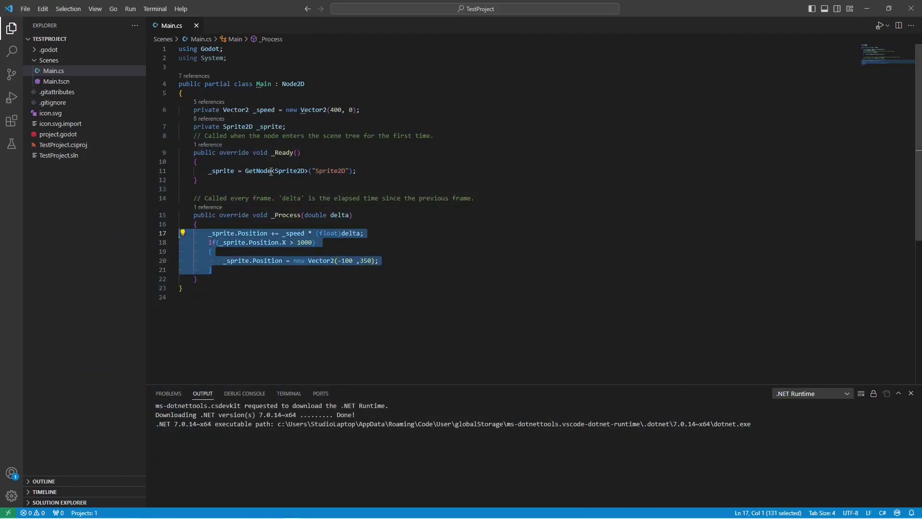
click(364, 232)
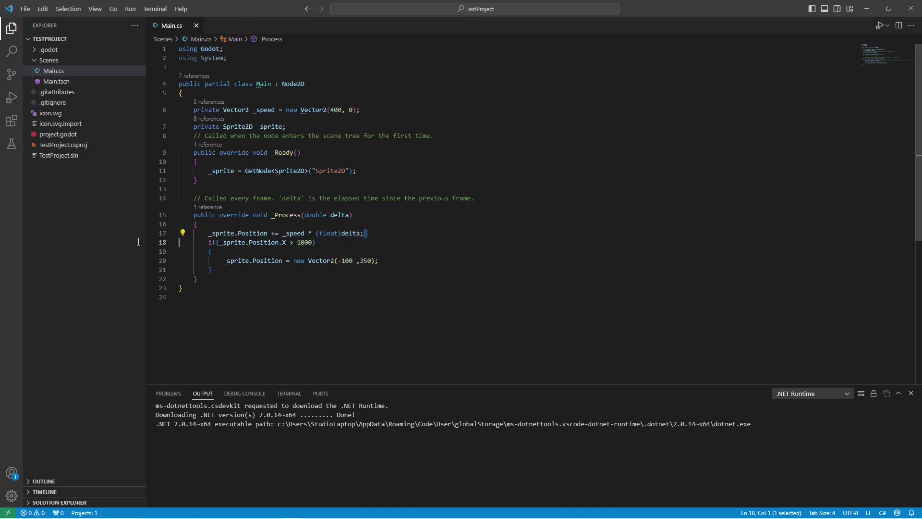
drag(364, 233, 135, 233)
double_click(298, 233)
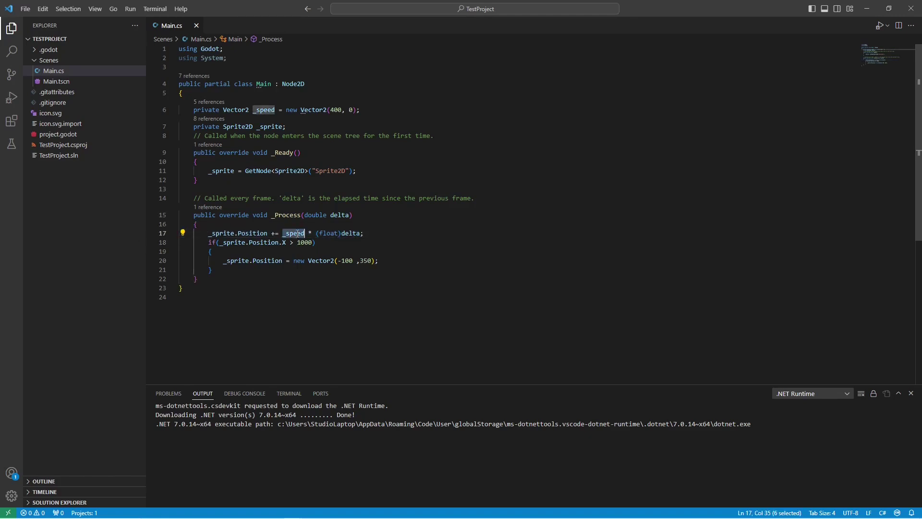
drag(365, 233, 280, 233)
click(291, 245)
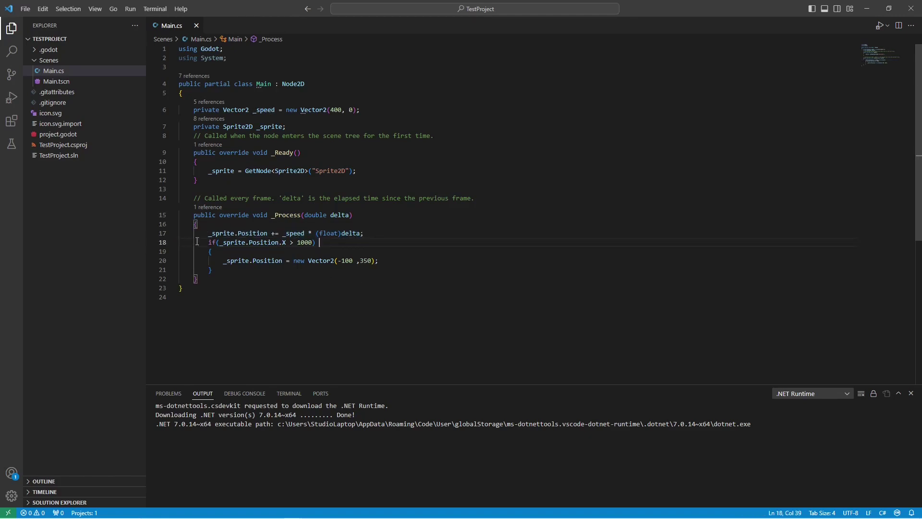
drag(197, 241, 341, 243)
click(401, 262)
key(shift+Home)
key(shift+Home)
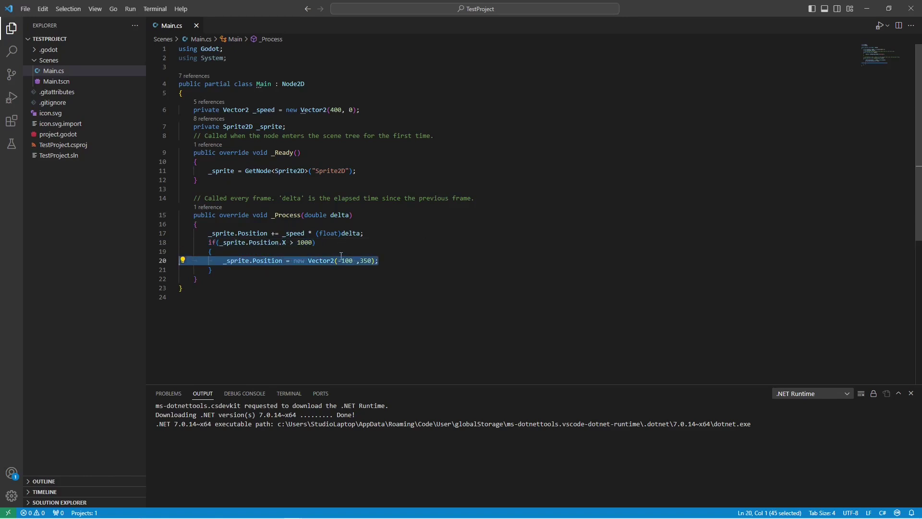
- Create a C# launch.json and add the .NET Core Attach and .NET Core Launch (console) configurations
click(269, 94)
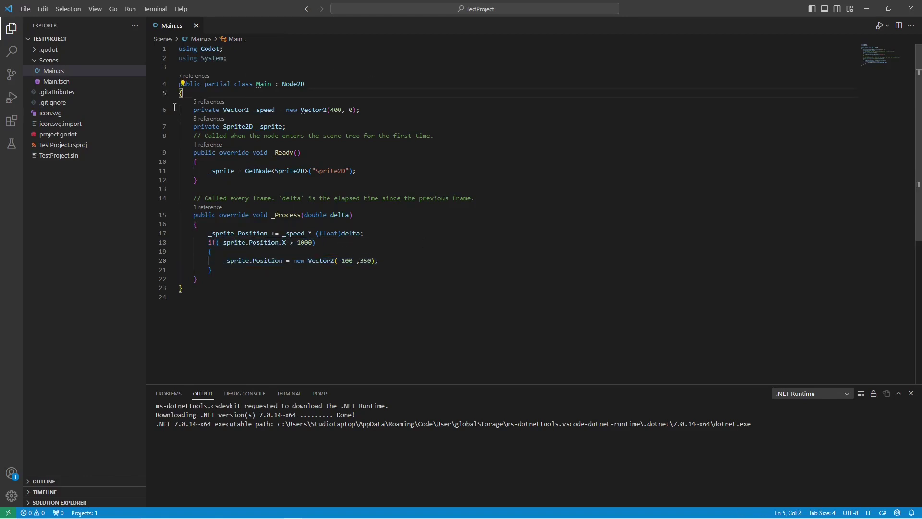
click(12, 102)
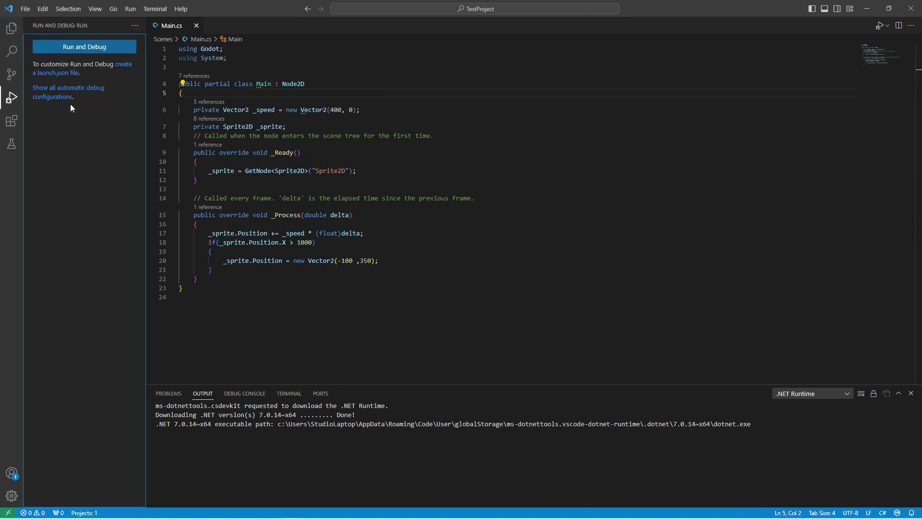
click(126, 66)
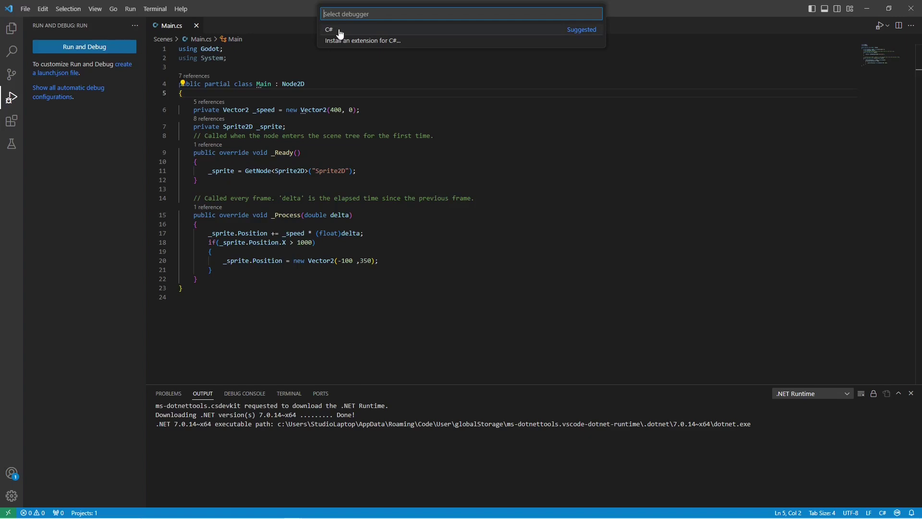
click(340, 31)
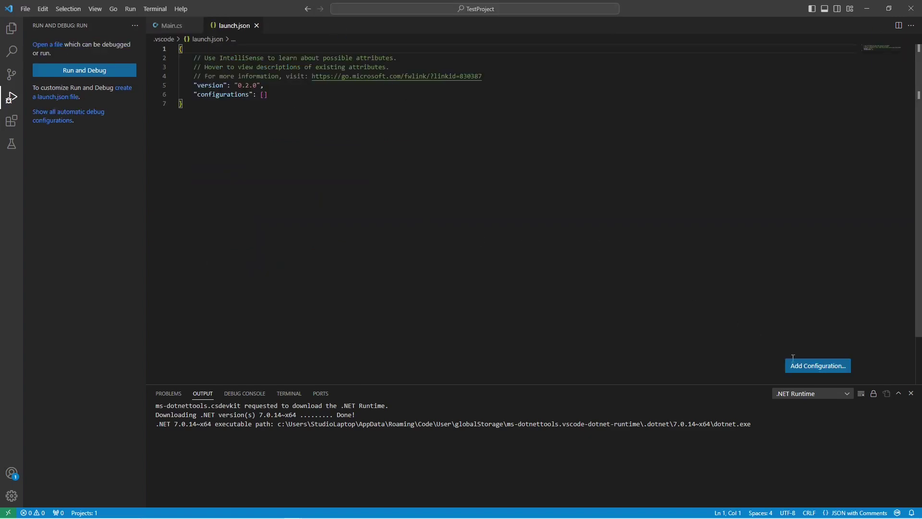
click(818, 367)
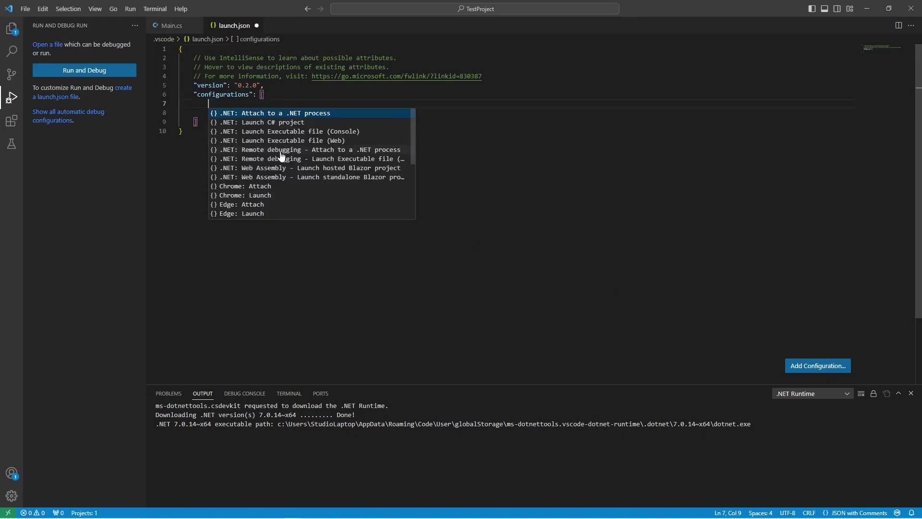
click(342, 150)
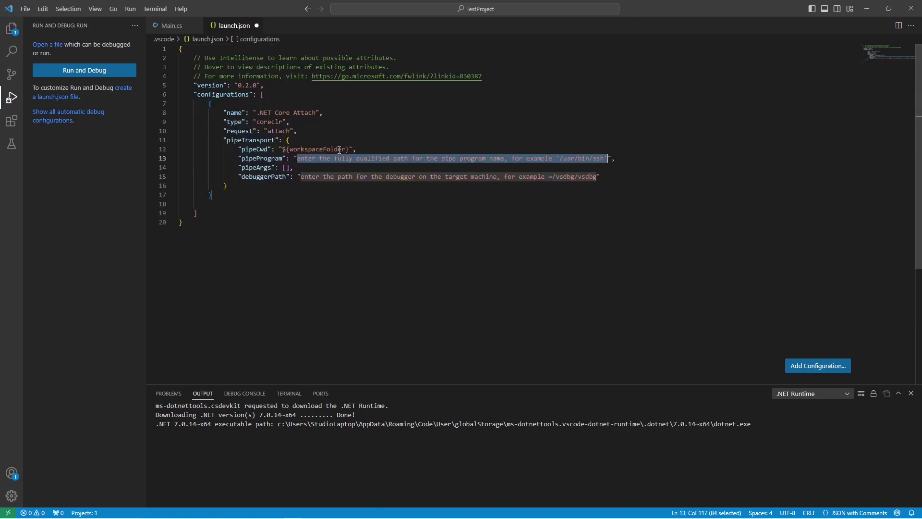
click(834, 369)
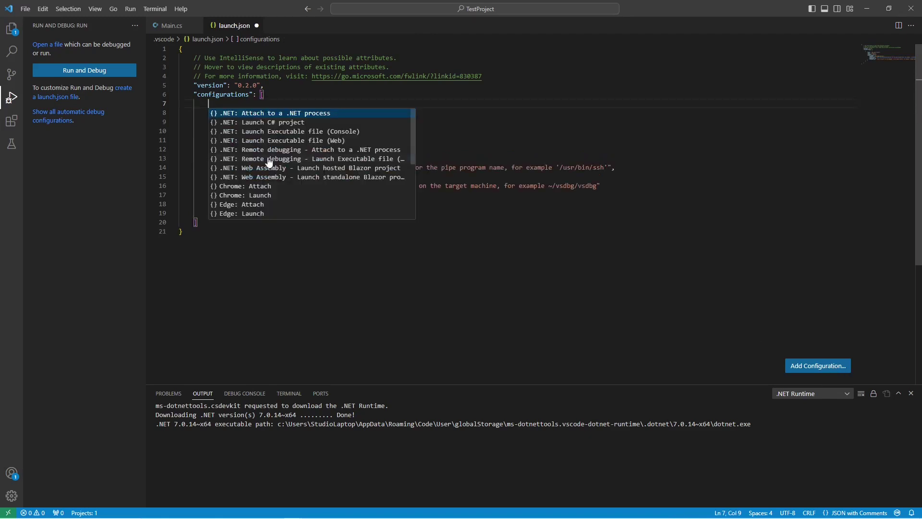
click(325, 161)
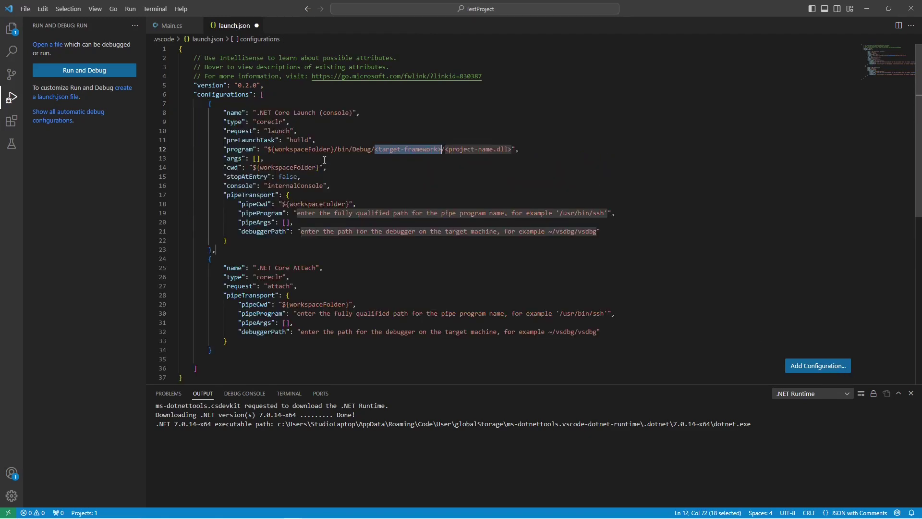
click(325, 163)
- Delete both pipeTransport blocks and clear the placeholder program path
drag(259, 346, 102, 298)
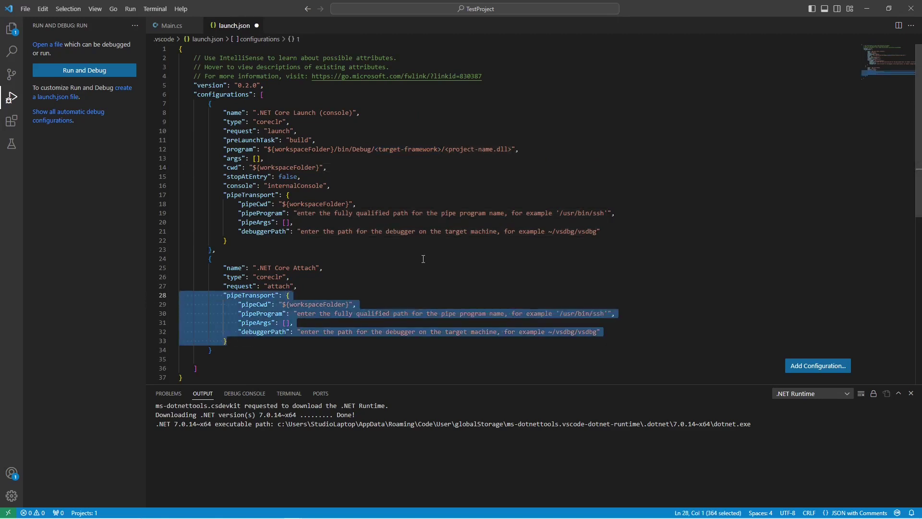
key(Delete)
key(Delete)
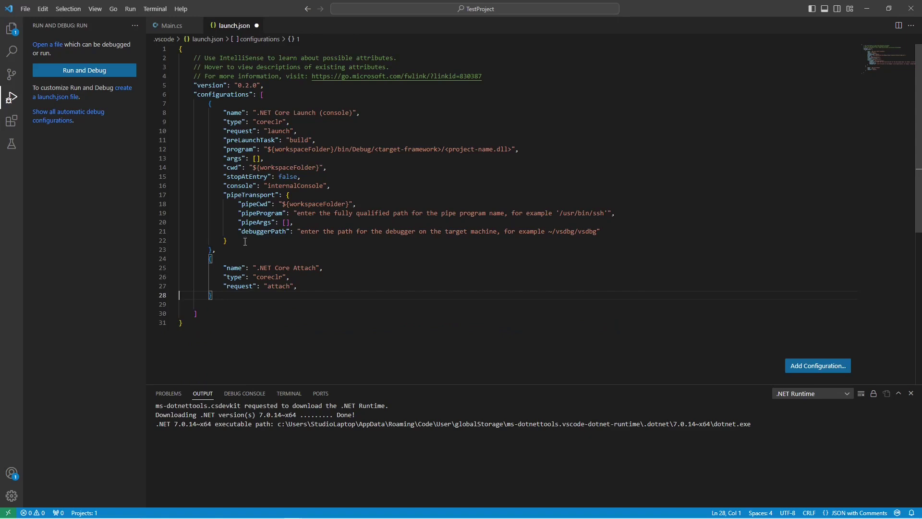
drag(245, 241, 180, 195)
key(Delete)
key(Delete)
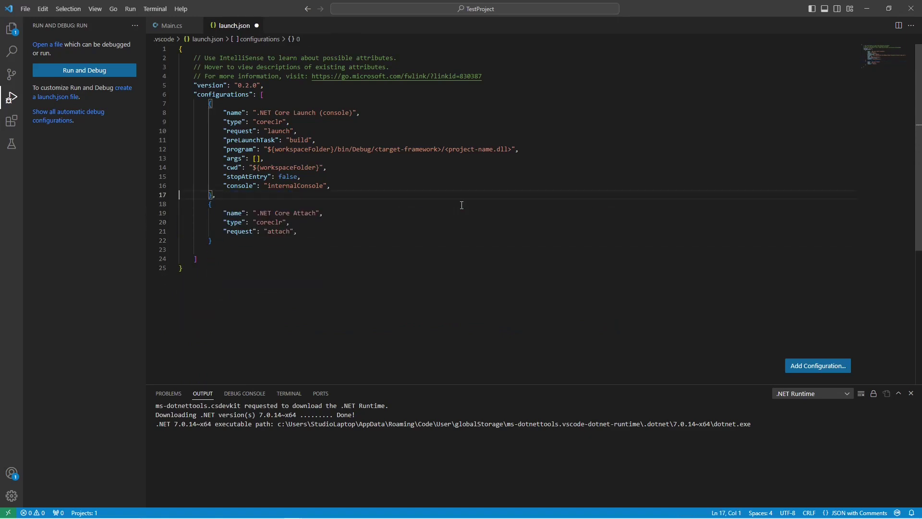
drag(512, 149, 271, 149)
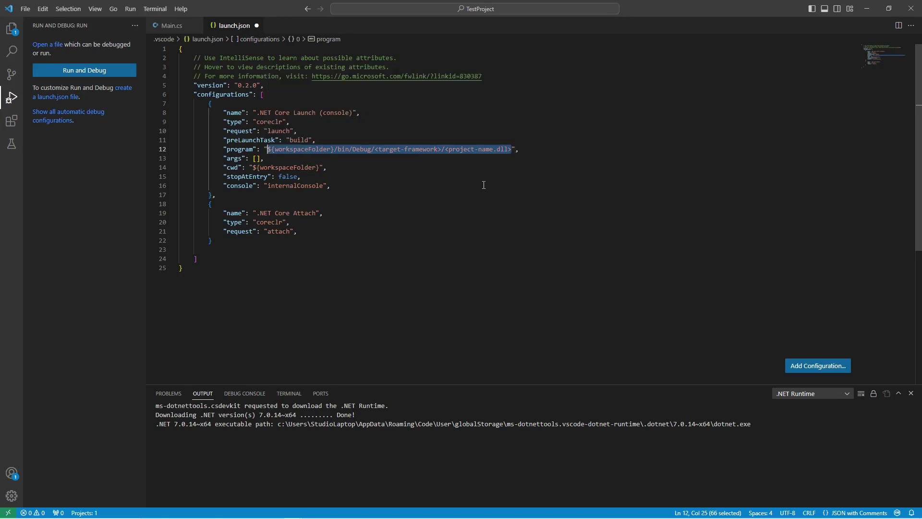
key(Delete)
- Copy the C:\Godot\Godot_v4.2-stable_mono_win64 folder path from File Explorer's address bar
key(alt+Tab)
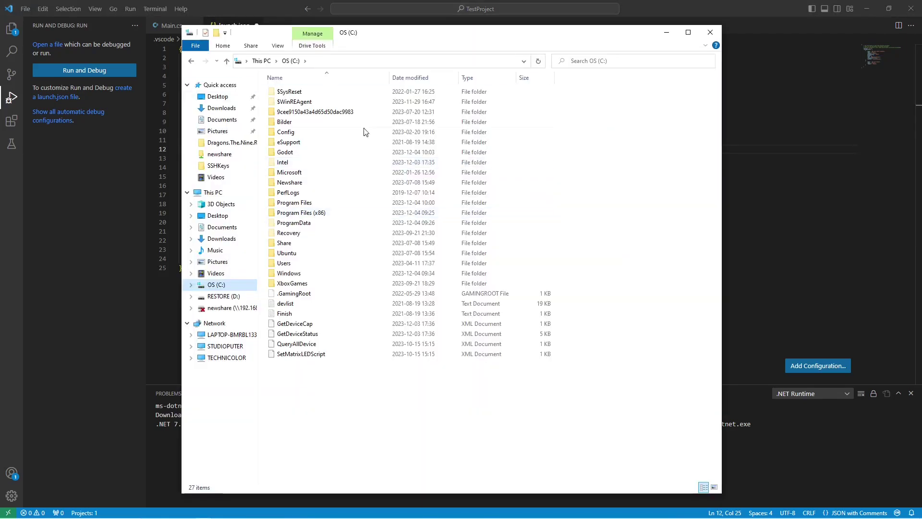
click(295, 152)
double_click(298, 152)
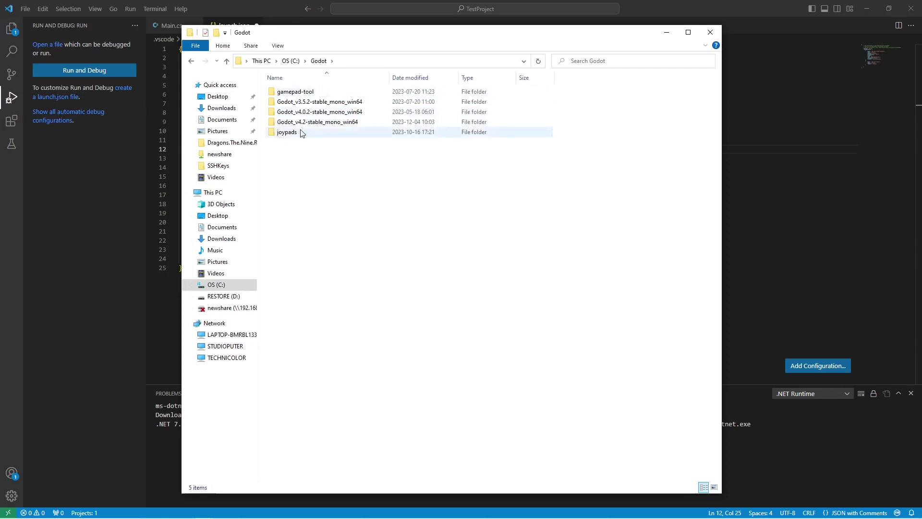
double_click(313, 124)
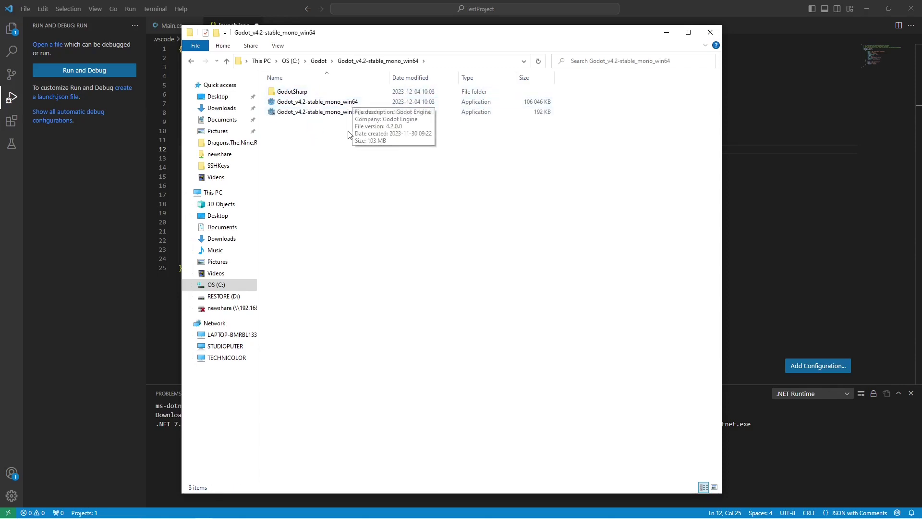
click(442, 61)
key(ctrl+c)
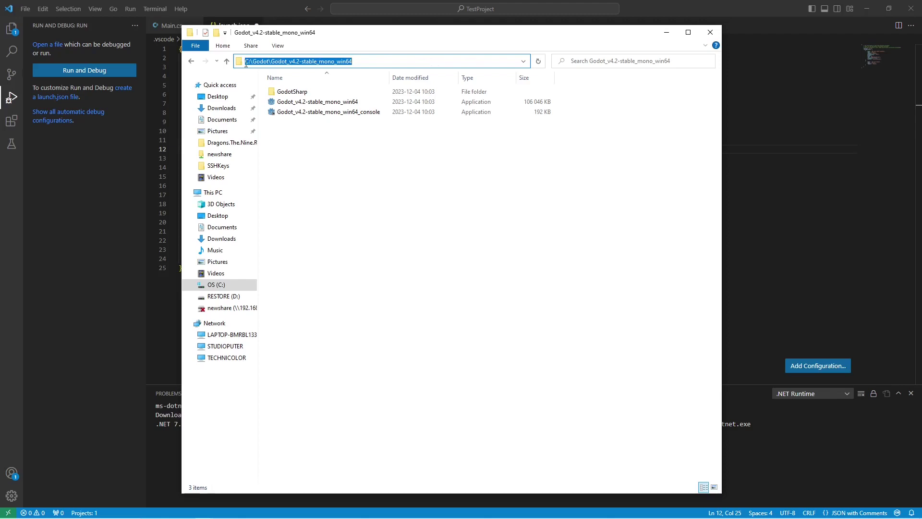
key(alt+Tab)
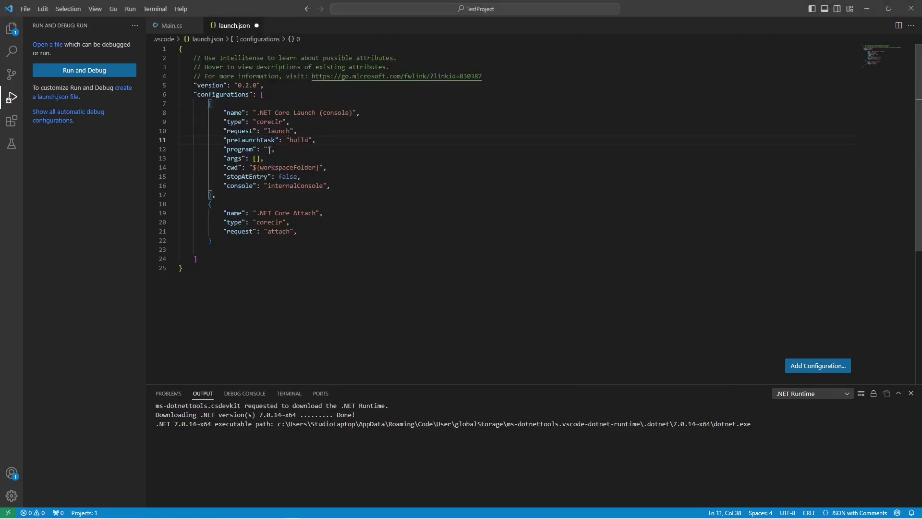
- Paste the folder path into "program" as C:/Godot/Godot_v4.2-stable_mono_win64 with forward slashes
click(269, 150)
key(ctrl+v)
click(279, 149)
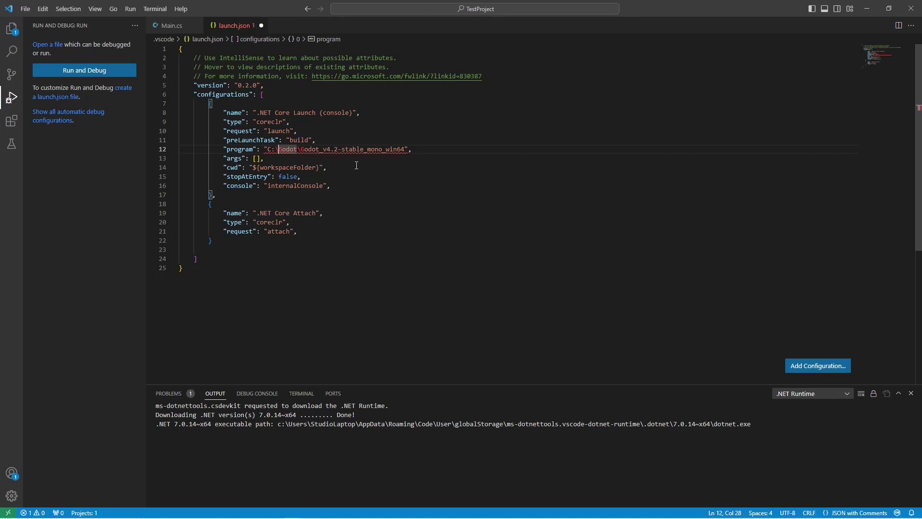
key(BackSpace)
text(/)
key(Right)
key(Right)
key(Right)
key(Right)
key(Right)
key(Right)
key(BackSpace)
text(/)
key(ctrl+Right)
key(ctrl+Right)
key(ctrl+Right)
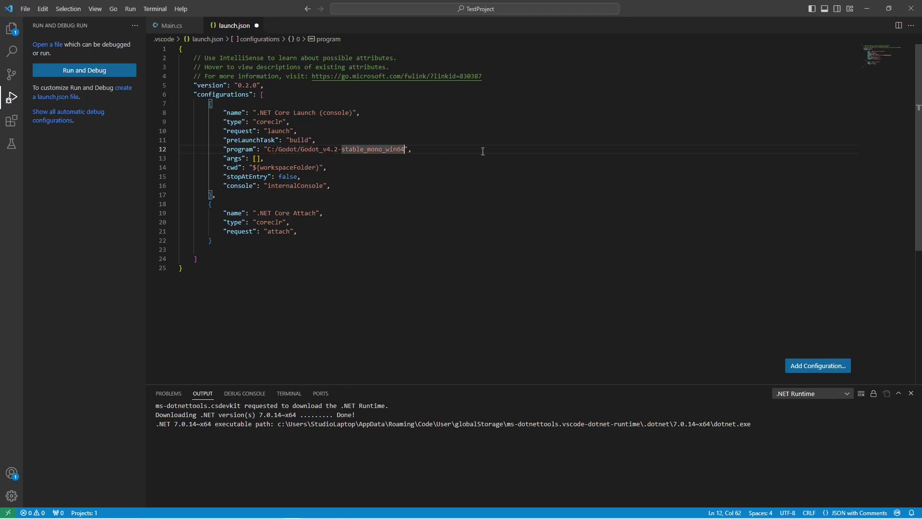
- Add a trailing slash and append the Godot executable's copied name to the program path
text(/)
key(alt+Tab)
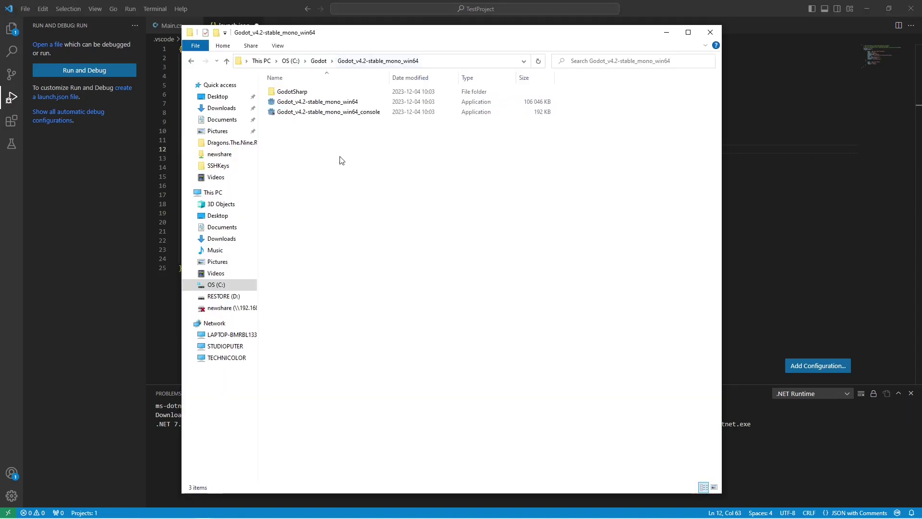
right_click(342, 102)
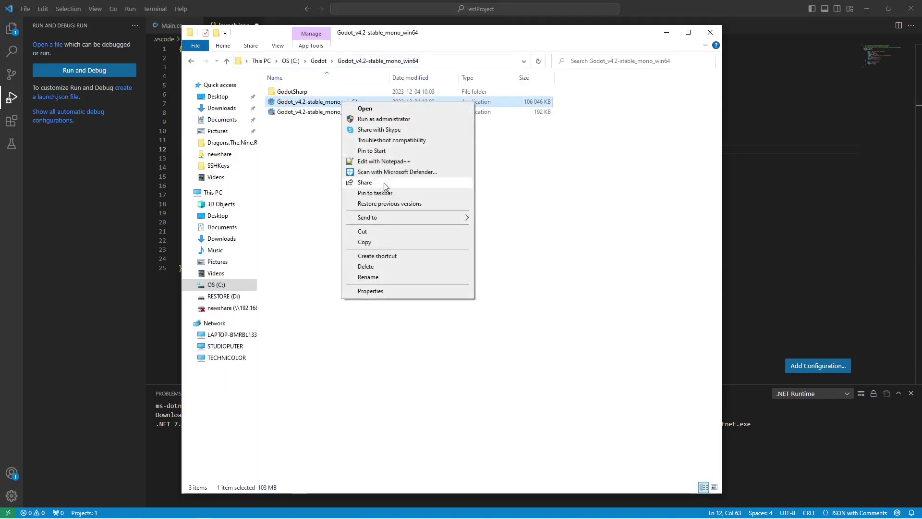
click(396, 277)
key(ctrl+c)
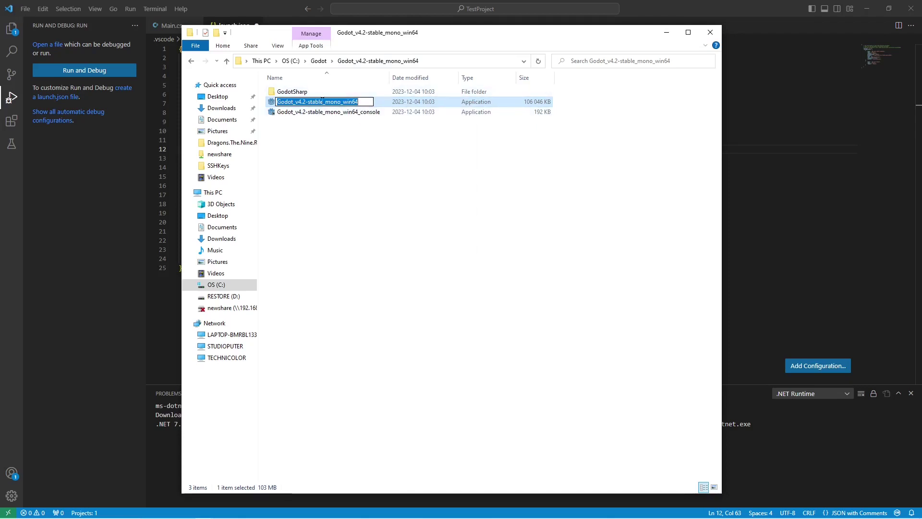
key(Escape)
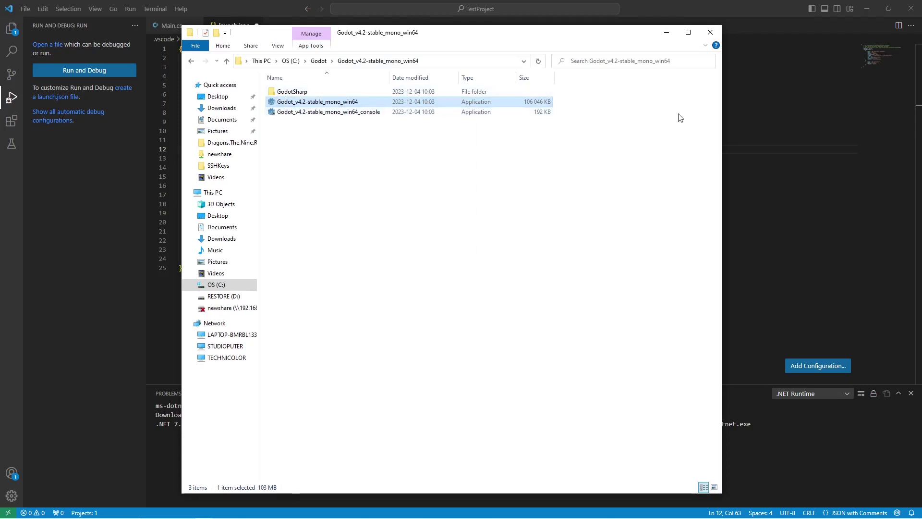
key(alt+Tab)
click(410, 149)
key(ctrl+v)
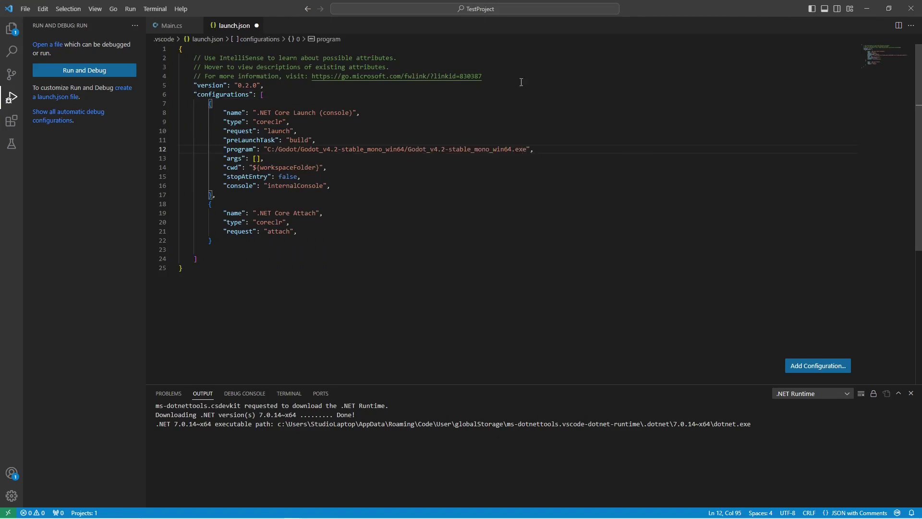
- Save launch.json and return to the Godot editor
key(ctrl+s)
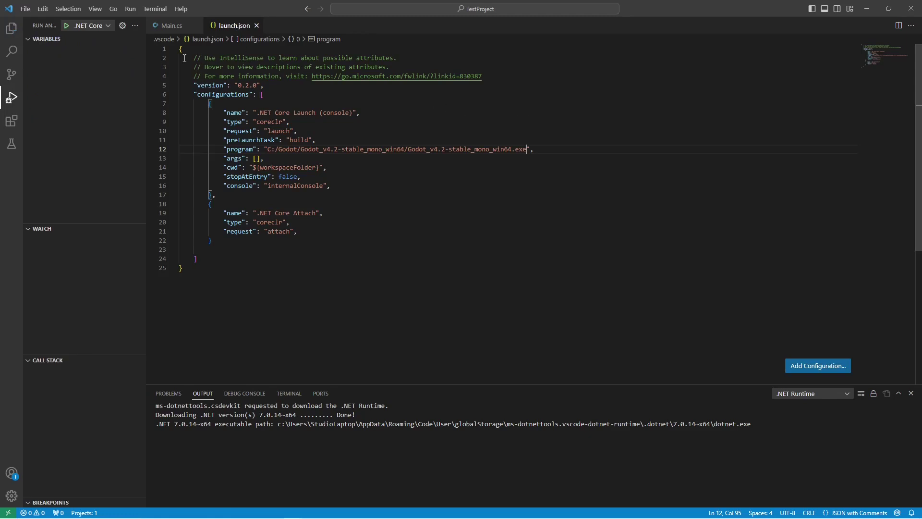
click(311, 512)
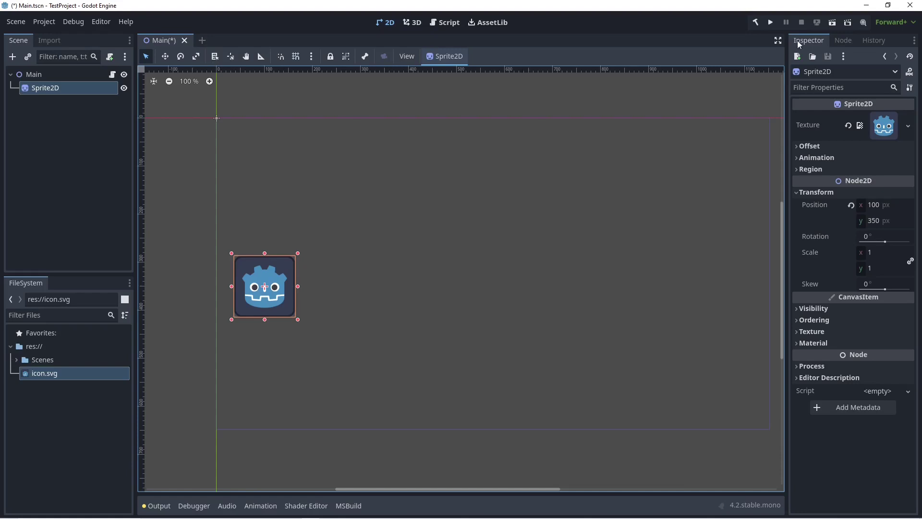
- Run the project, make Main the main scene with Select Current, then close the game
click(770, 23)
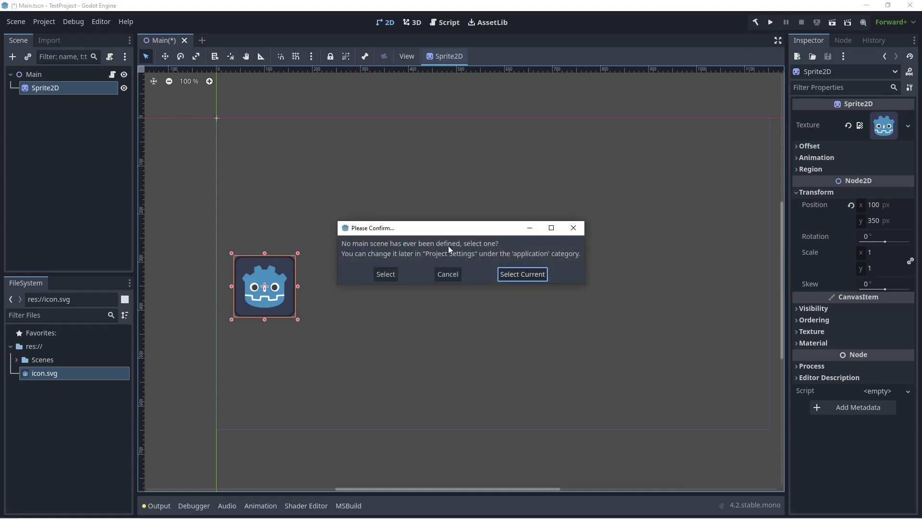
click(526, 274)
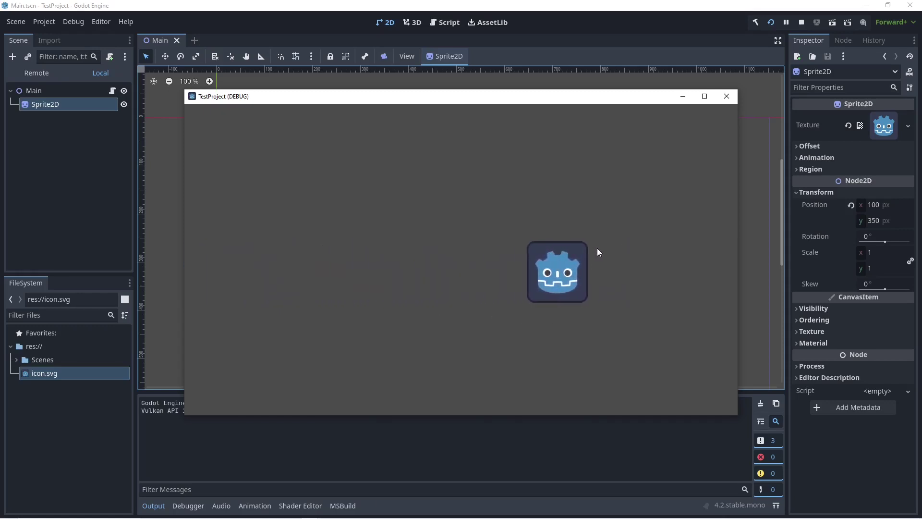
click(727, 95)
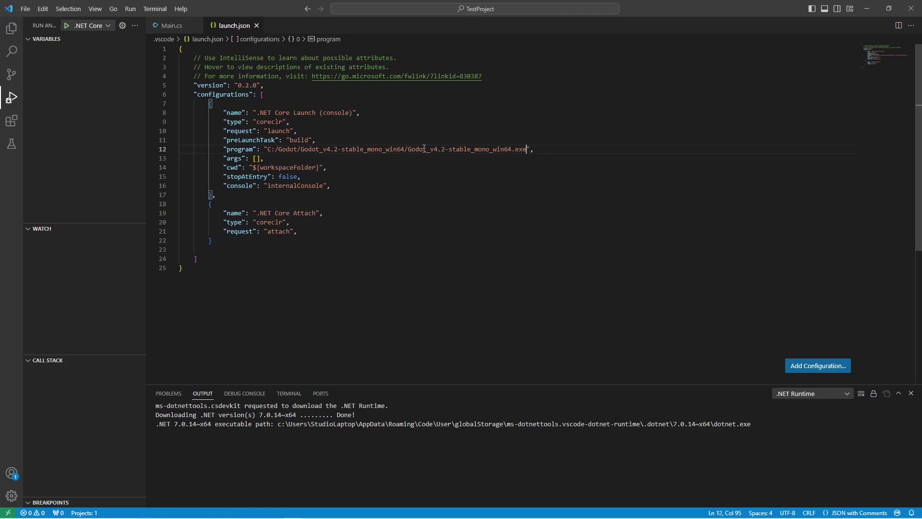
- Start debugging and resolve the missing build task by creating a .NET Core tasks.json template
click(67, 26)
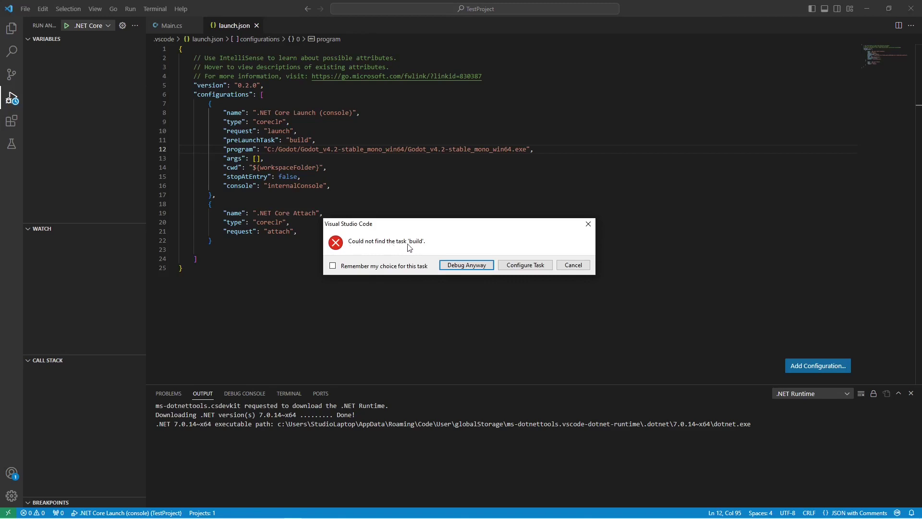
click(534, 265)
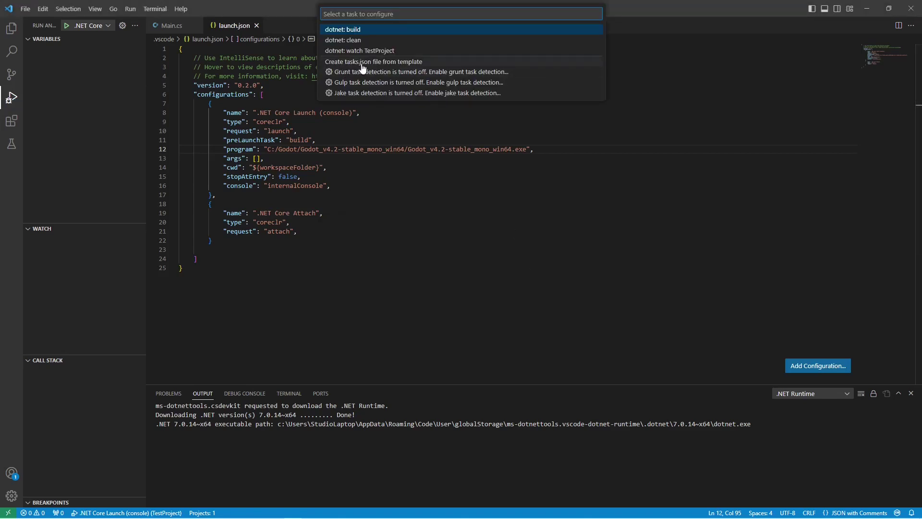
click(399, 62)
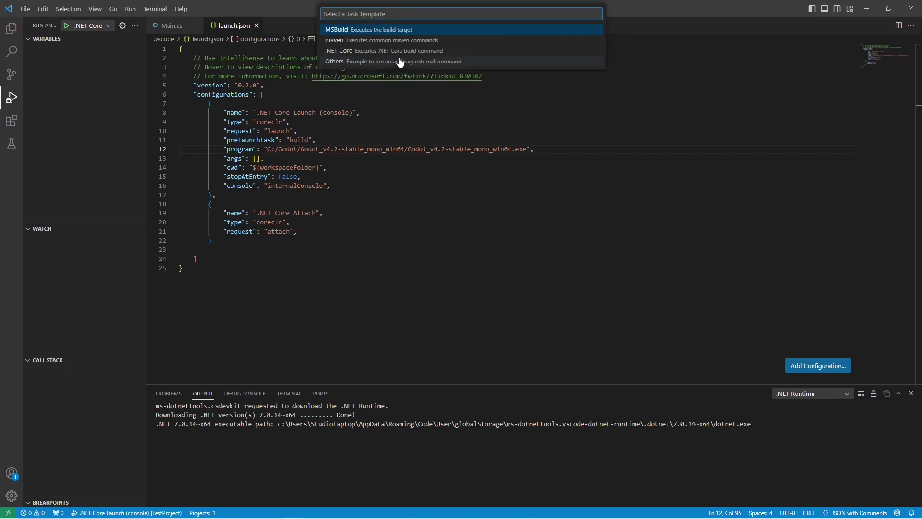
click(376, 50)
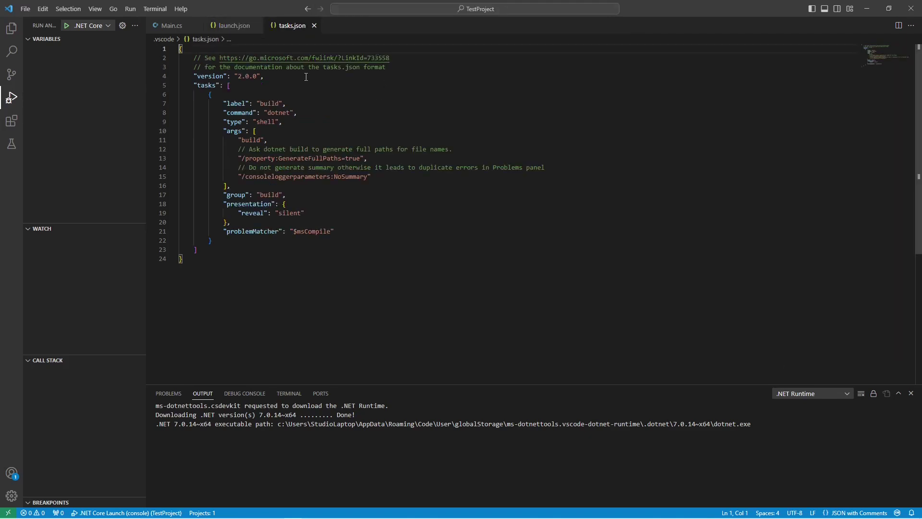
- Launch the debug session, set a breakpoint on Main.cs line 20, and snap VS Code left
click(67, 25)
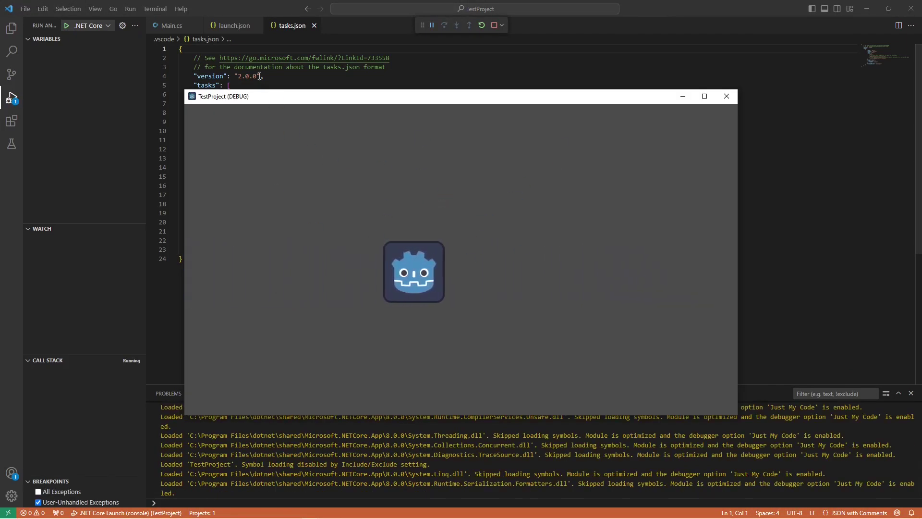
click(166, 25)
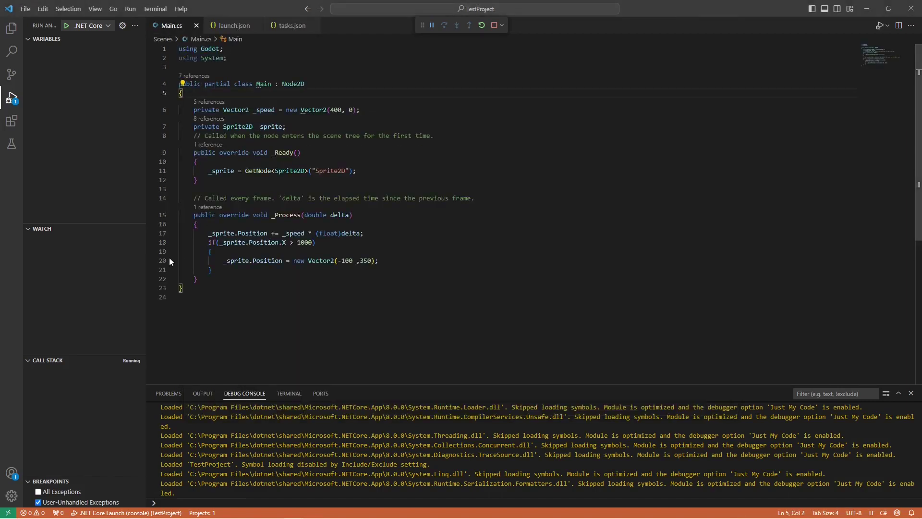
click(150, 261)
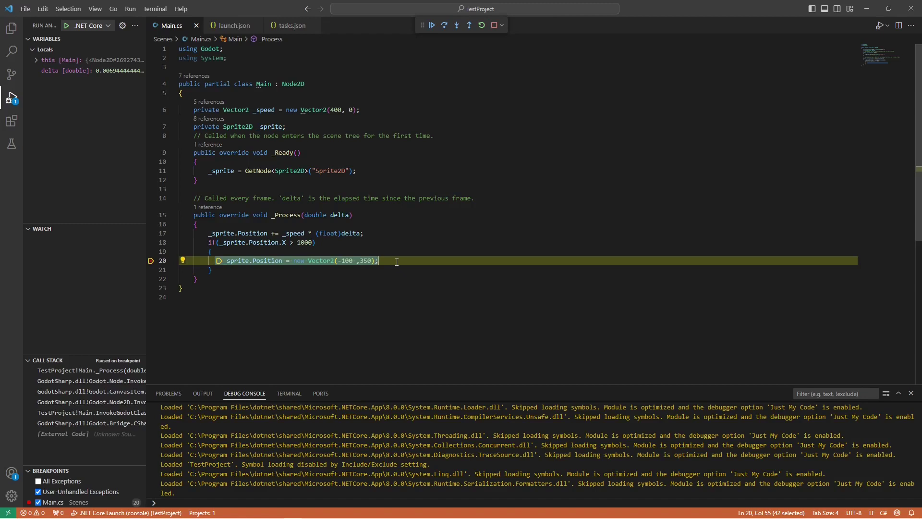
key(super+Left)
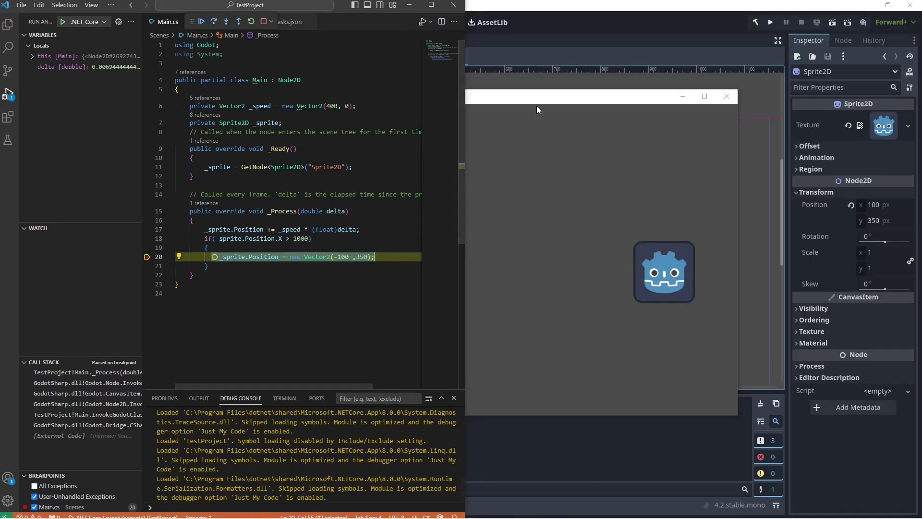
- Continue past the breakpoint, step over with F10, continue again, then stop debugging
click(552, 99)
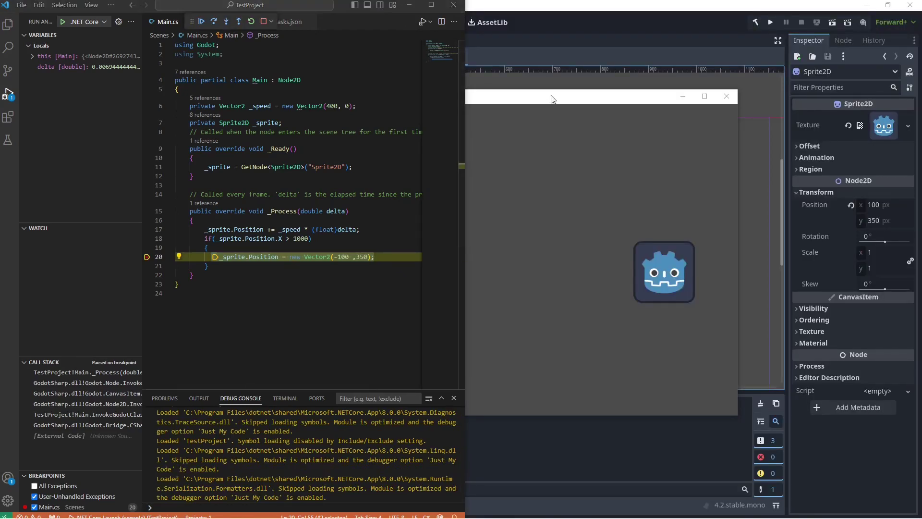
click(202, 22)
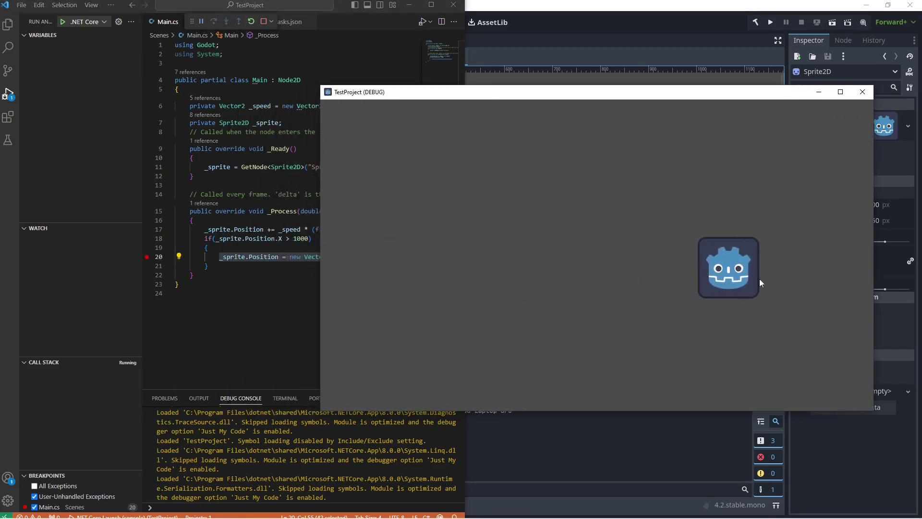
click(301, 247)
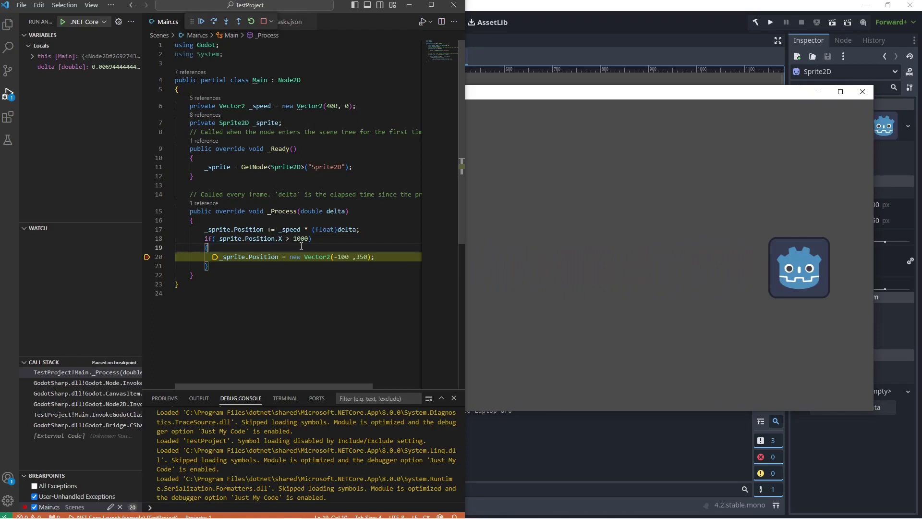
key(F10)
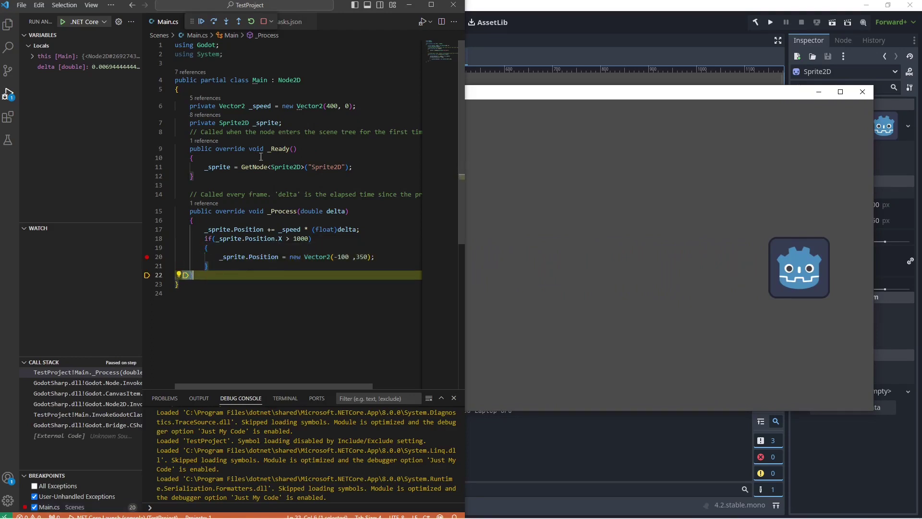
click(201, 22)
click(263, 22)
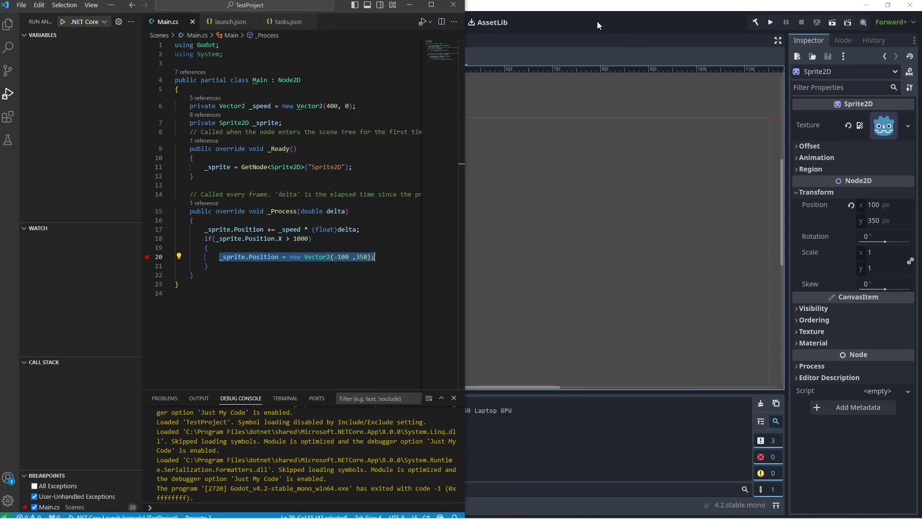
- Run the game from Godot and select the .NET Core Attach configuration in VS Code
click(771, 23)
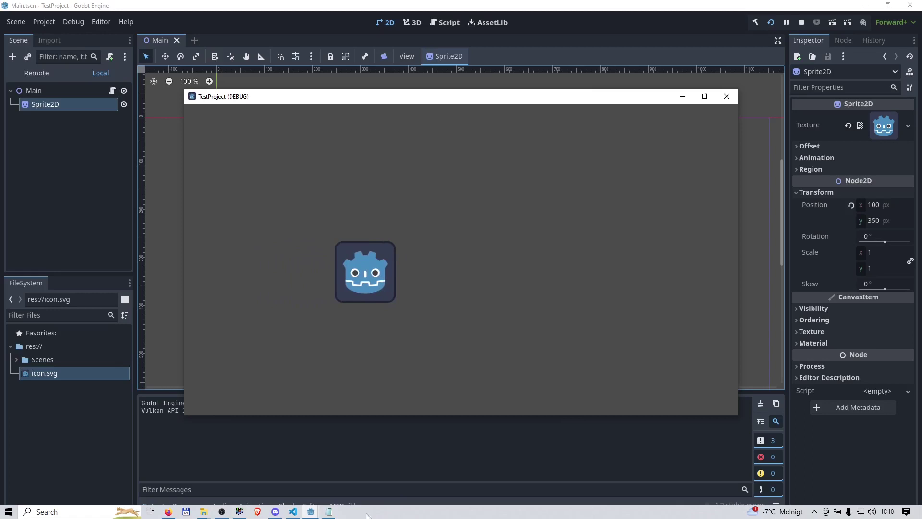
click(293, 512)
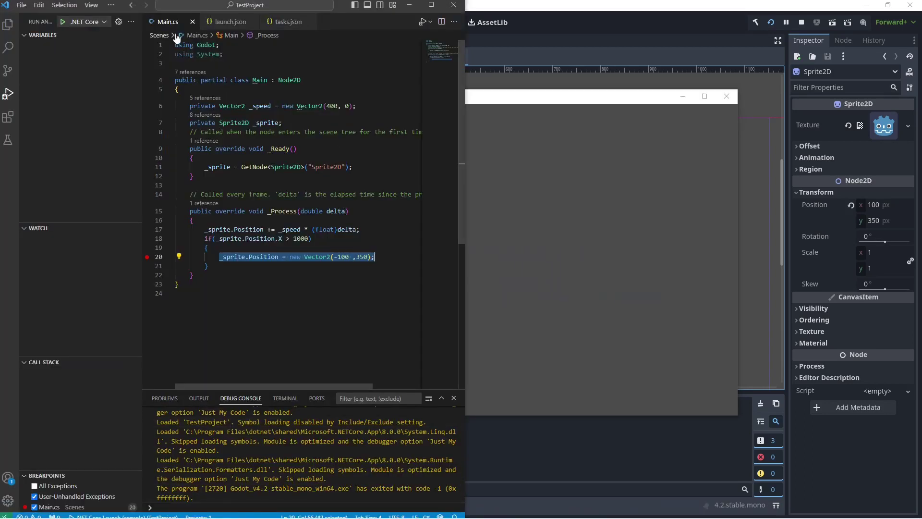
click(103, 21)
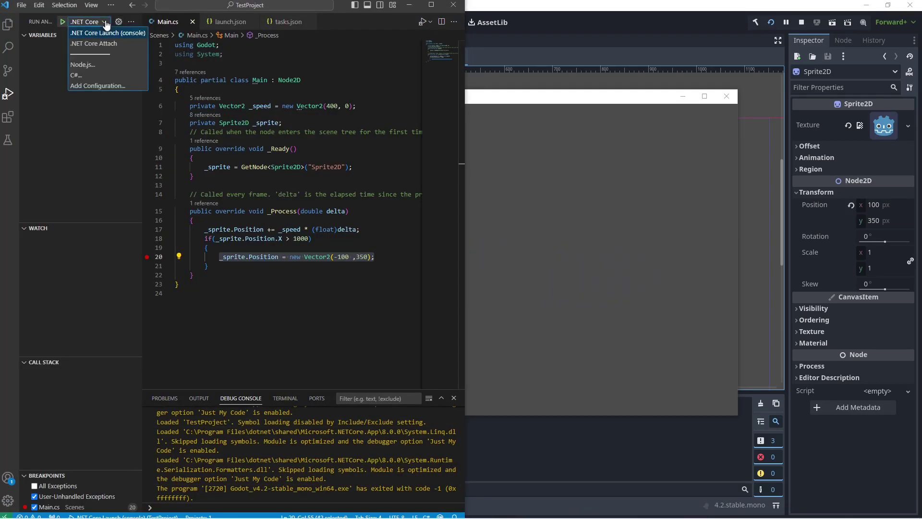
click(94, 47)
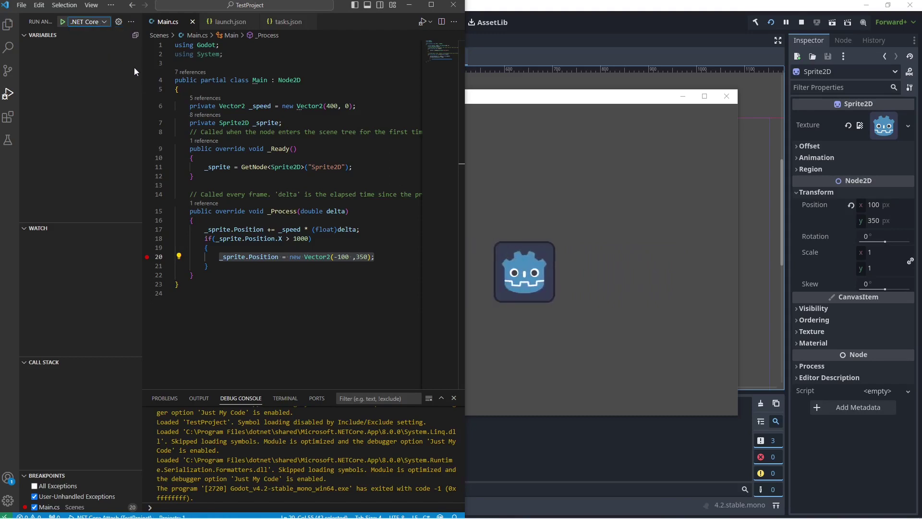
- Attach to the godot process, continue from the breakpoint, disconnect, and close the game
click(62, 22)
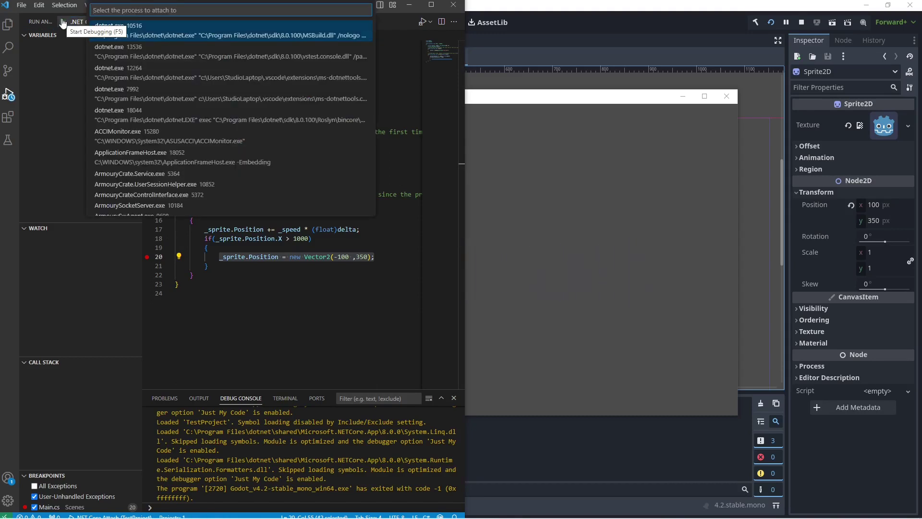
text(godot)
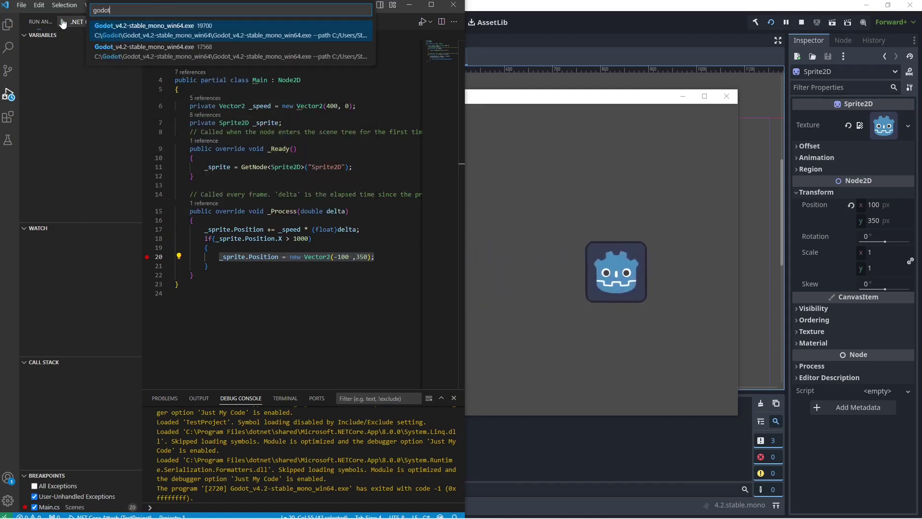
click(218, 56)
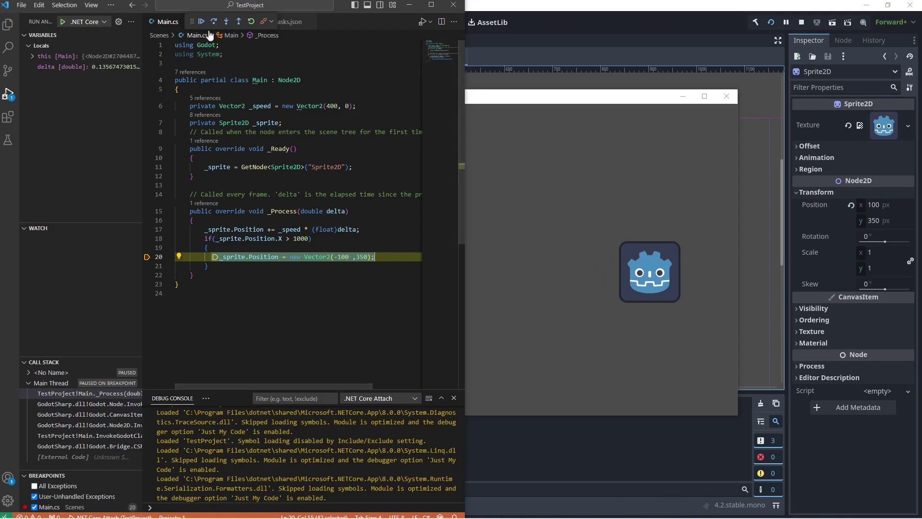
key(F5)
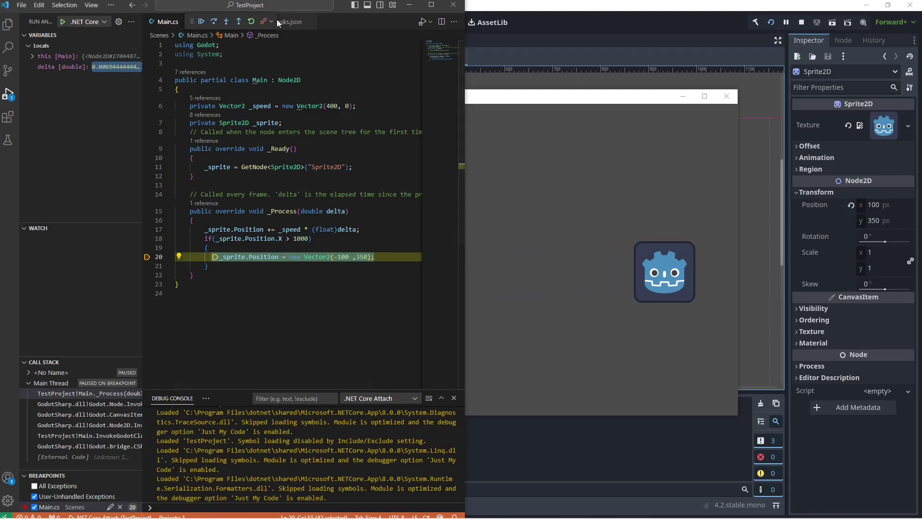
click(264, 22)
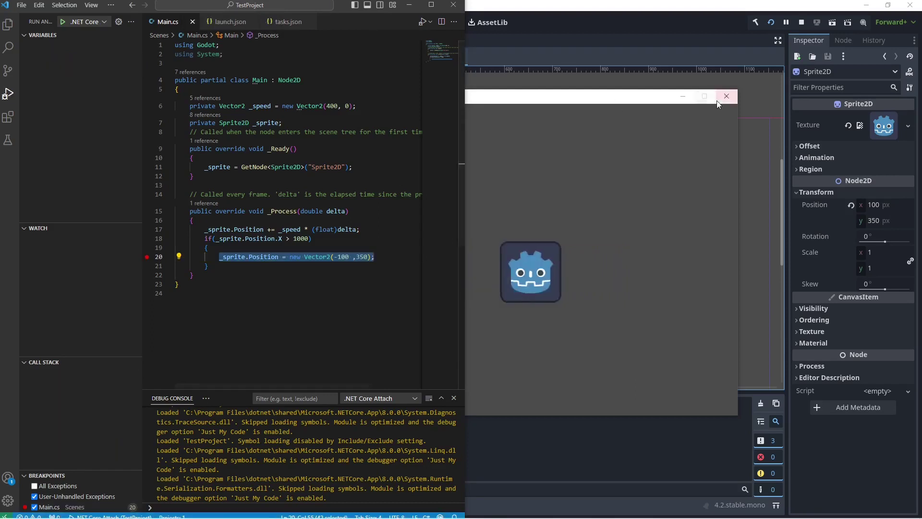
click(476, 42)
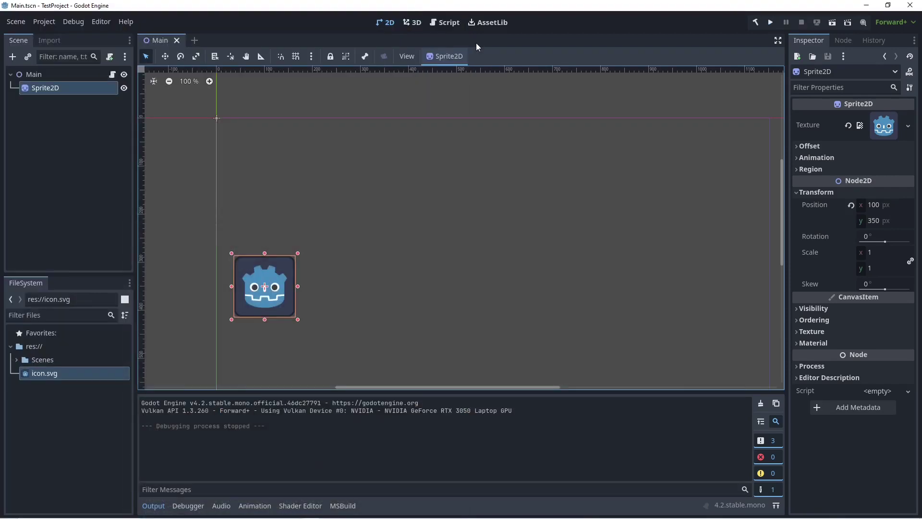